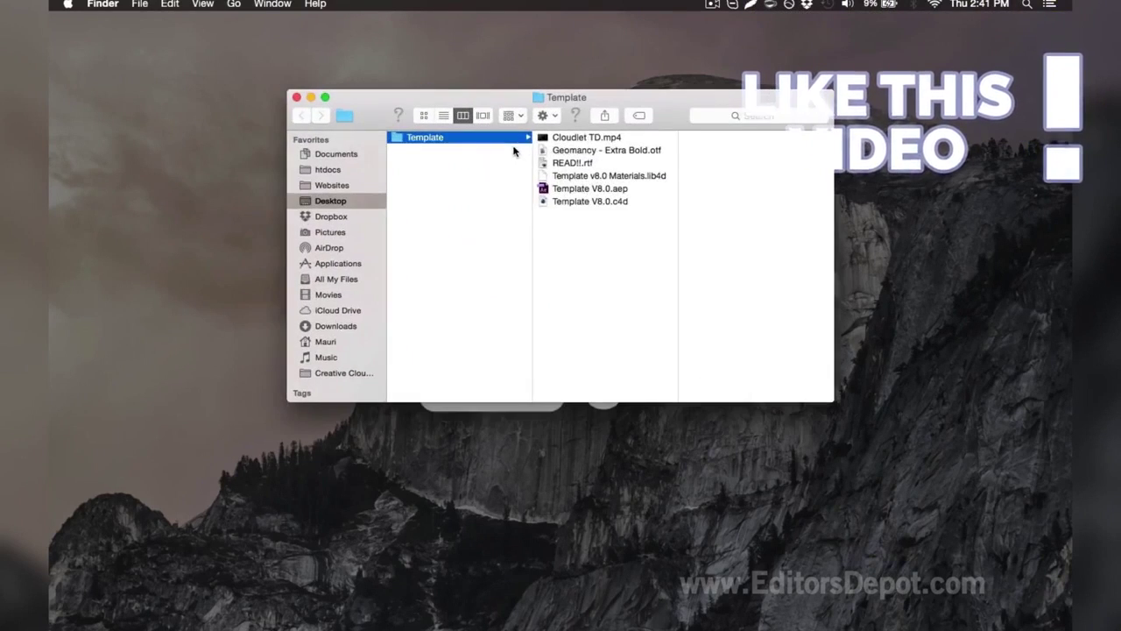
# - Open Template V8.0.c4d from Finder and bring up its YOUR NAME scene in Cinema 4D
pyautogui.click(565, 200)
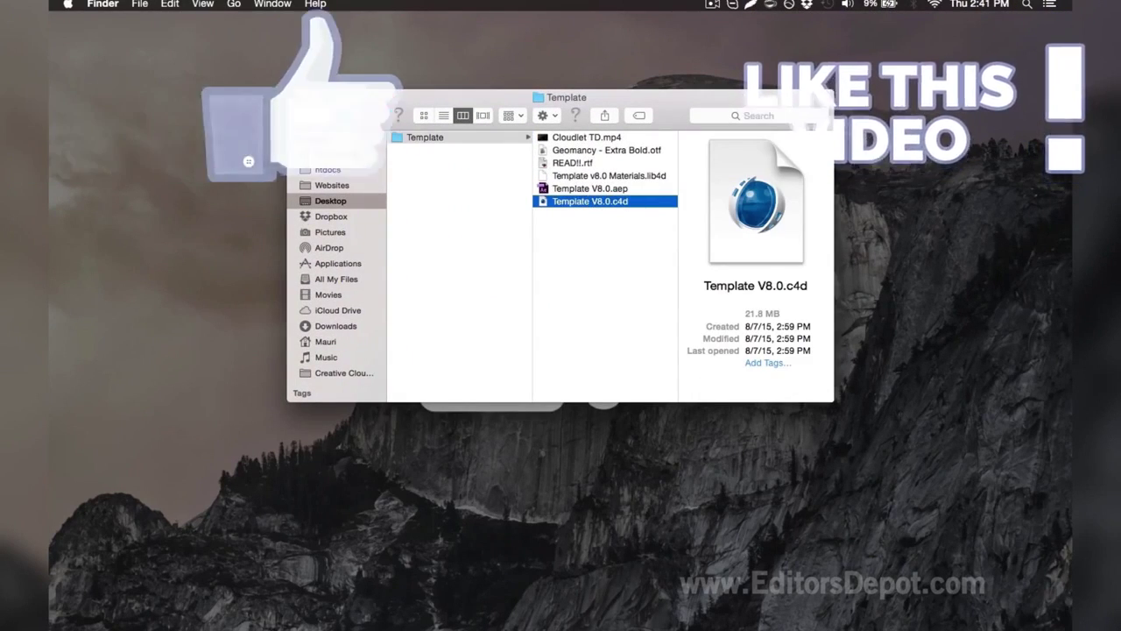
pyautogui.moveTo(561, 627)
pyautogui.click(889, 622)
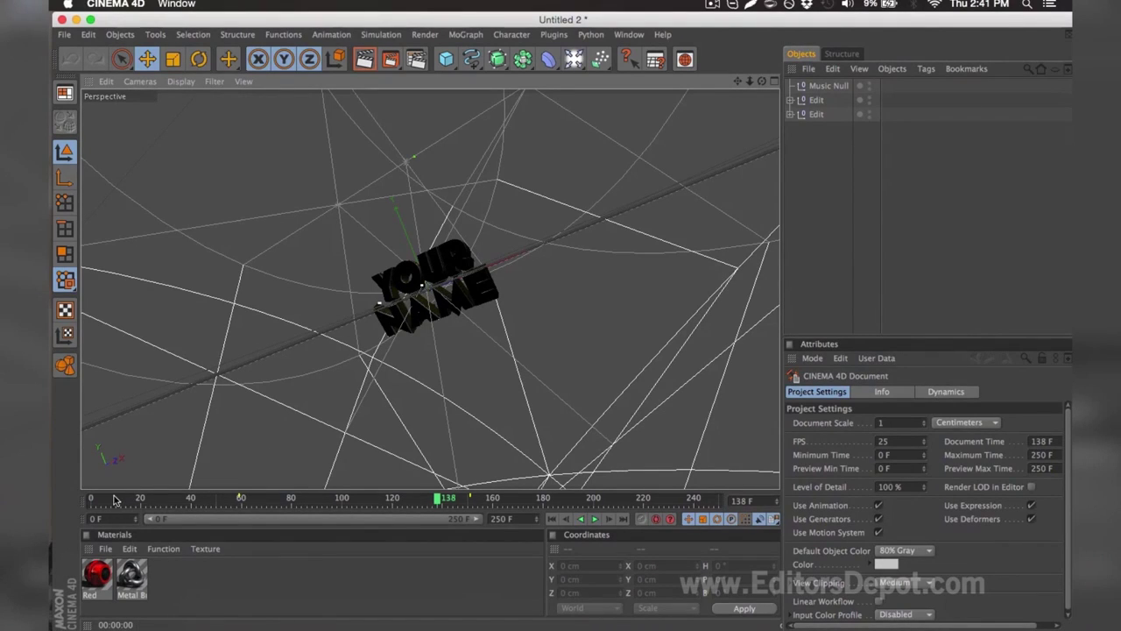
# - Move the playhead to frame 161 and expand both Edit groups
pyautogui.moveTo(114, 500); pyautogui.dragTo(495, 491)
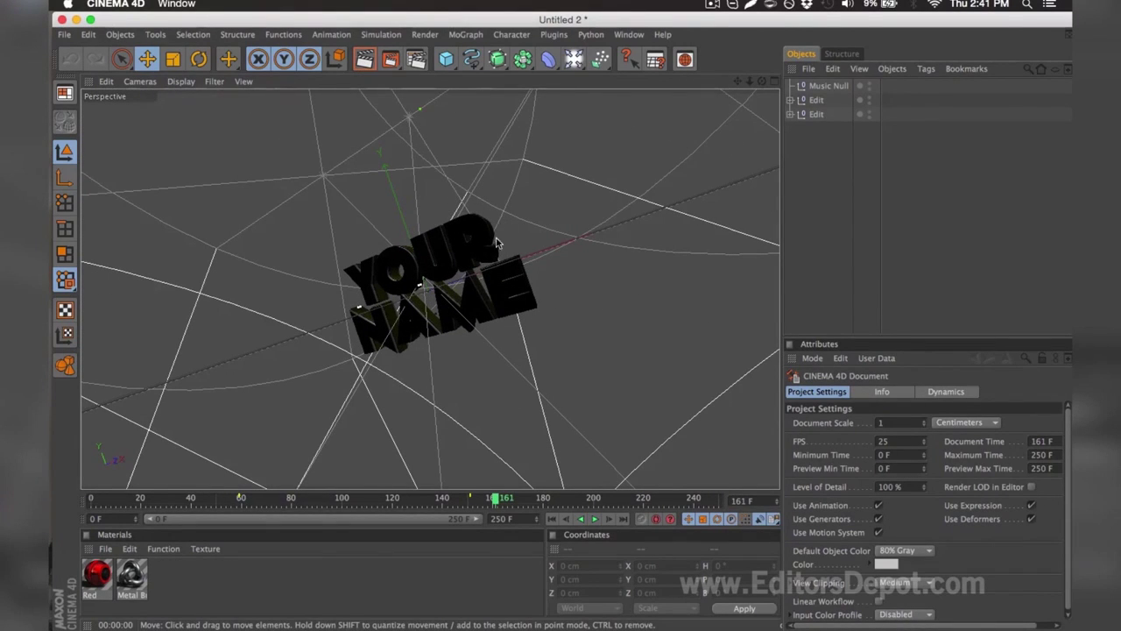
pyautogui.click(790, 100)
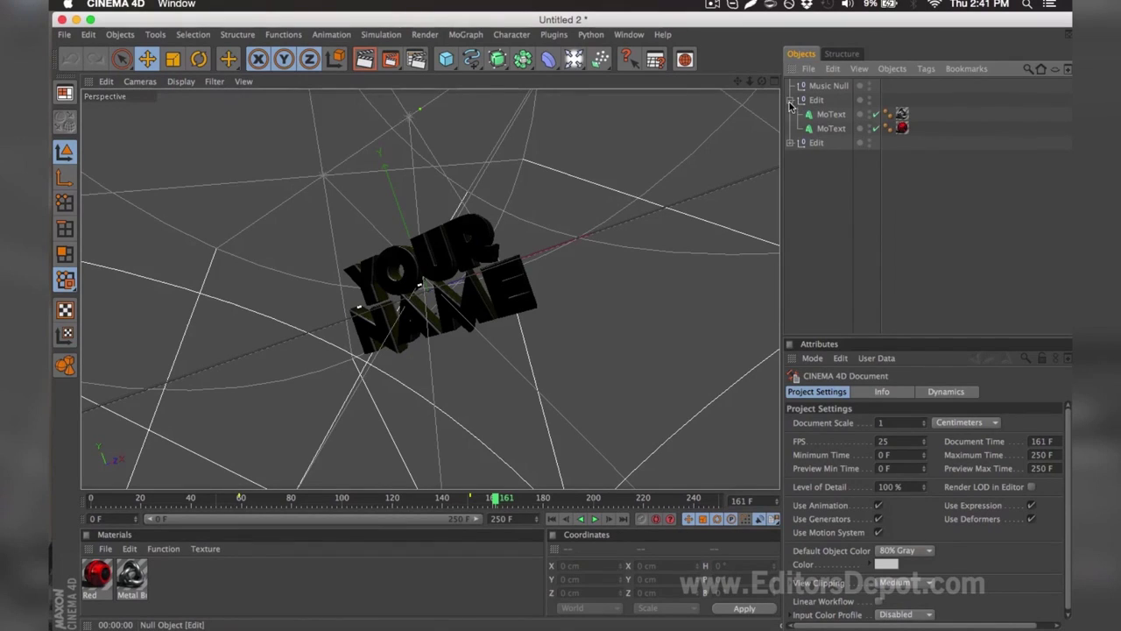
pyautogui.click(790, 142)
# - Inspect the NAME MoText object's font without changing it, then deselect
pyautogui.click(819, 158)
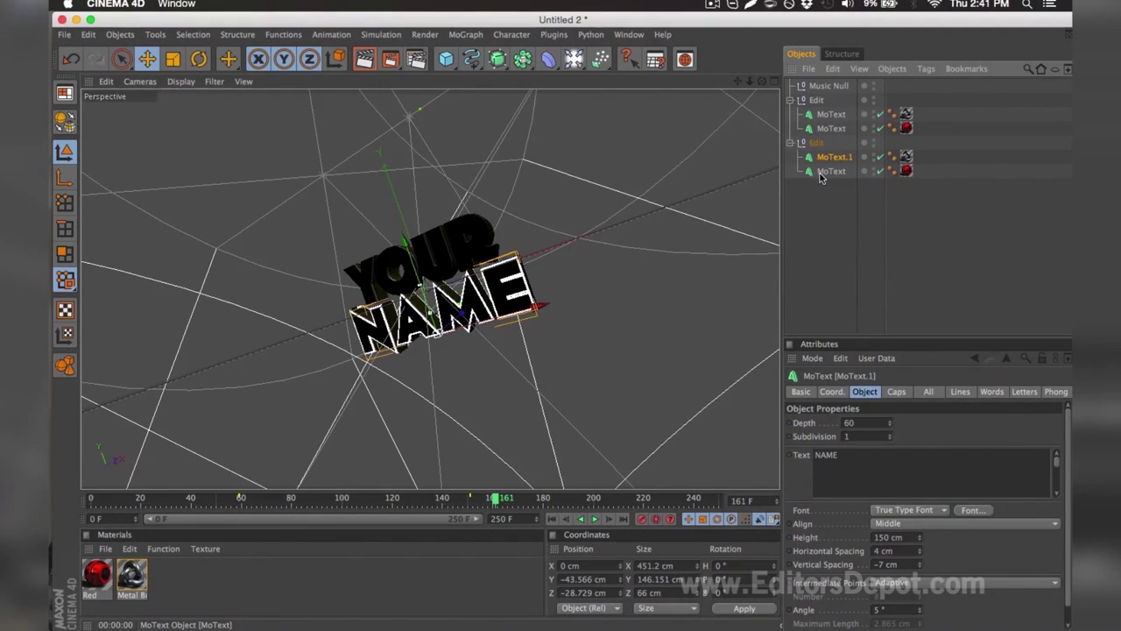
pyautogui.click(970, 509)
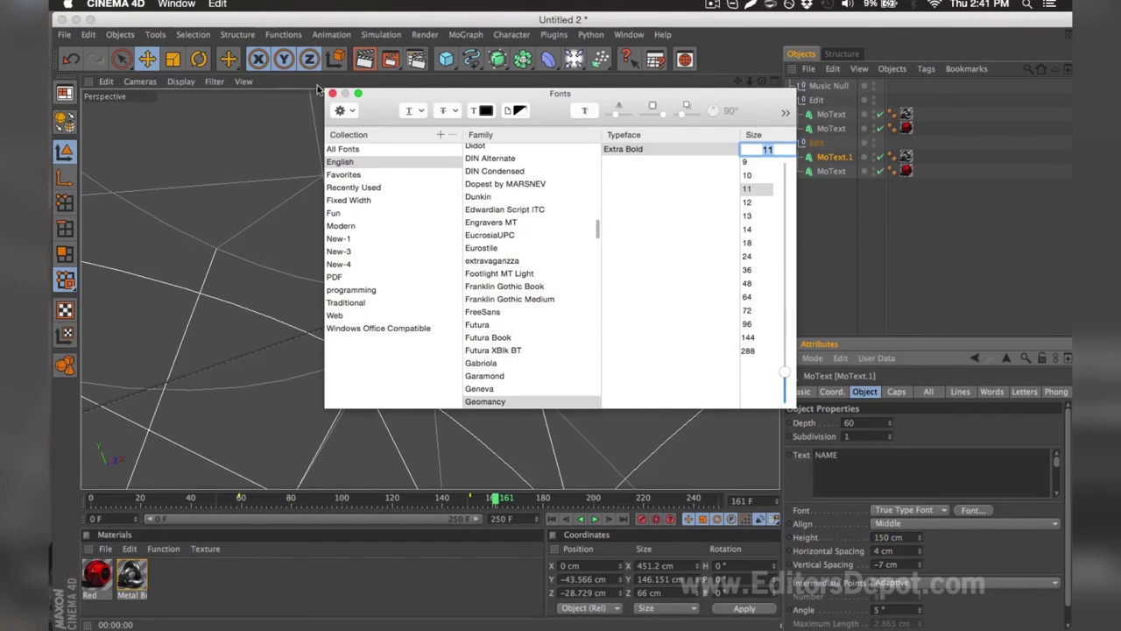
pyautogui.click(330, 93)
pyautogui.click(826, 289)
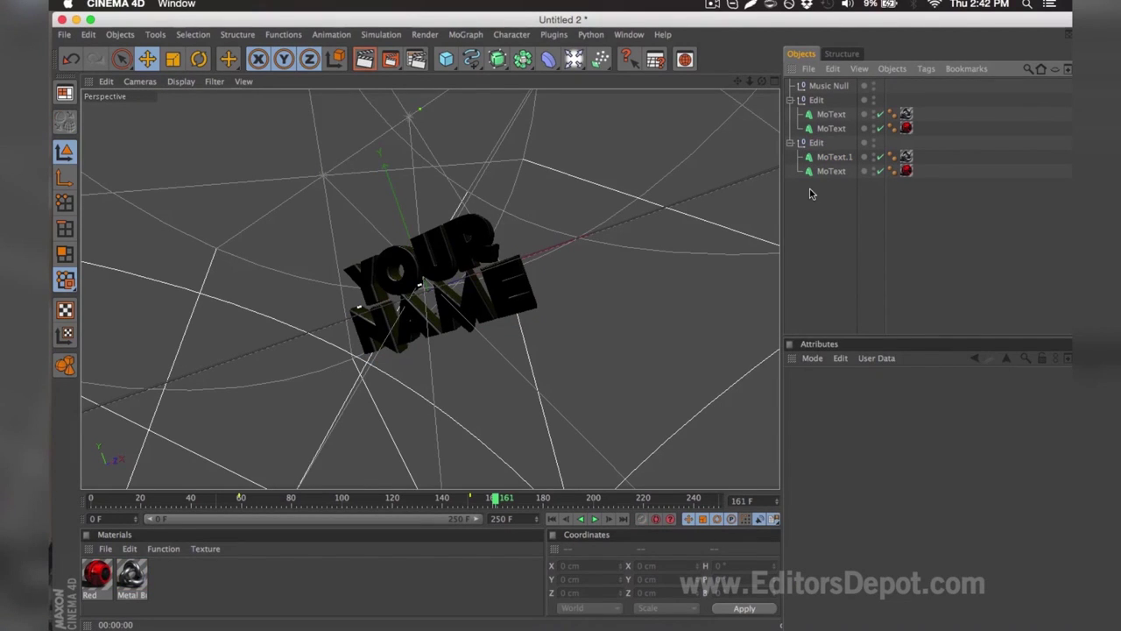
# - Retype both YOUR MoText objects as EDITORS and render the active view to preview
pyautogui.click(831, 114)
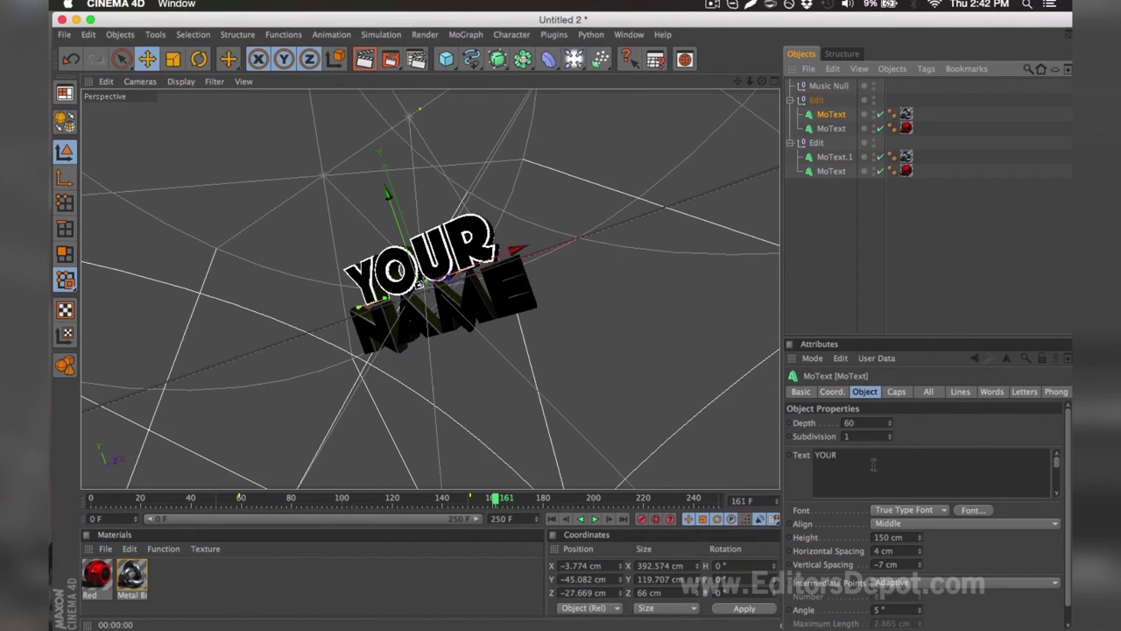
pyautogui.doubleClick(826, 454)
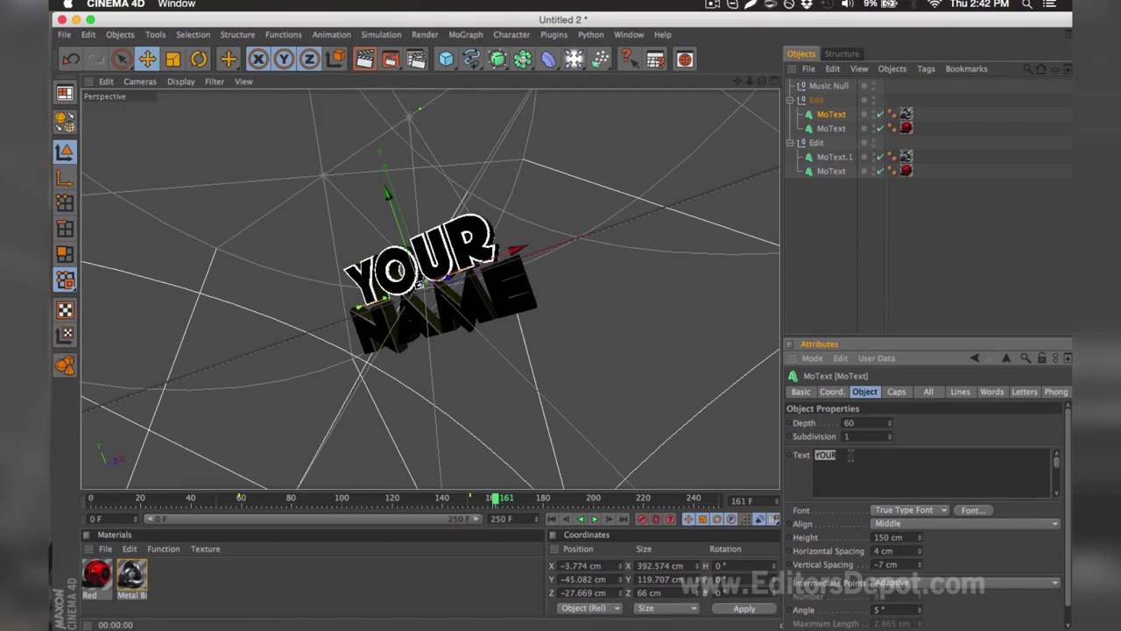
pyautogui.write('EDITORS')
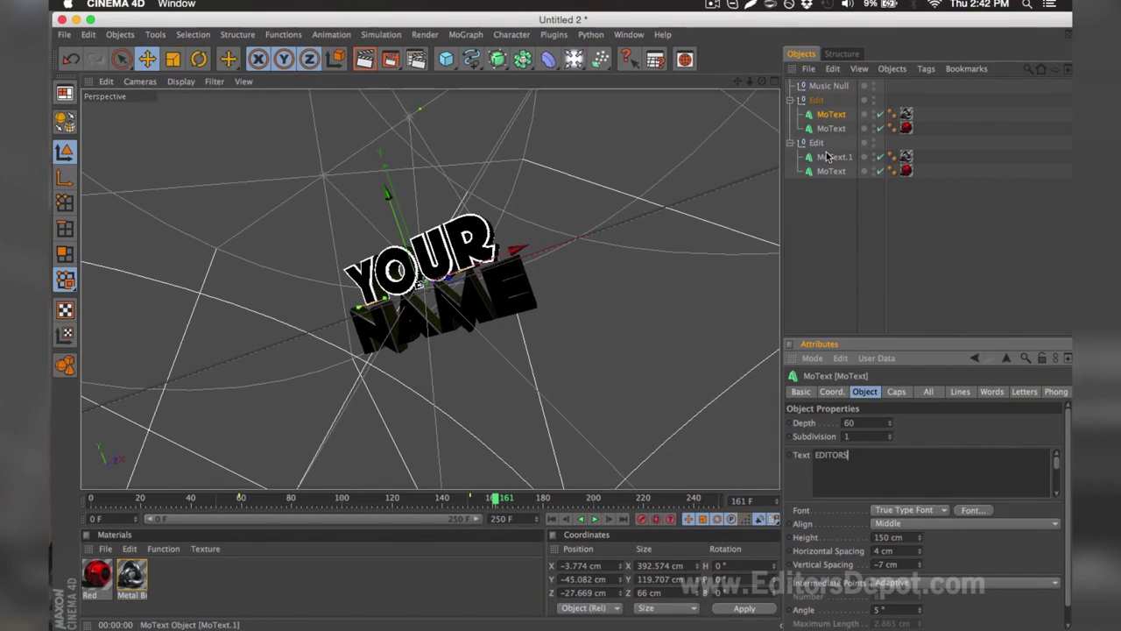
pyautogui.click(832, 128)
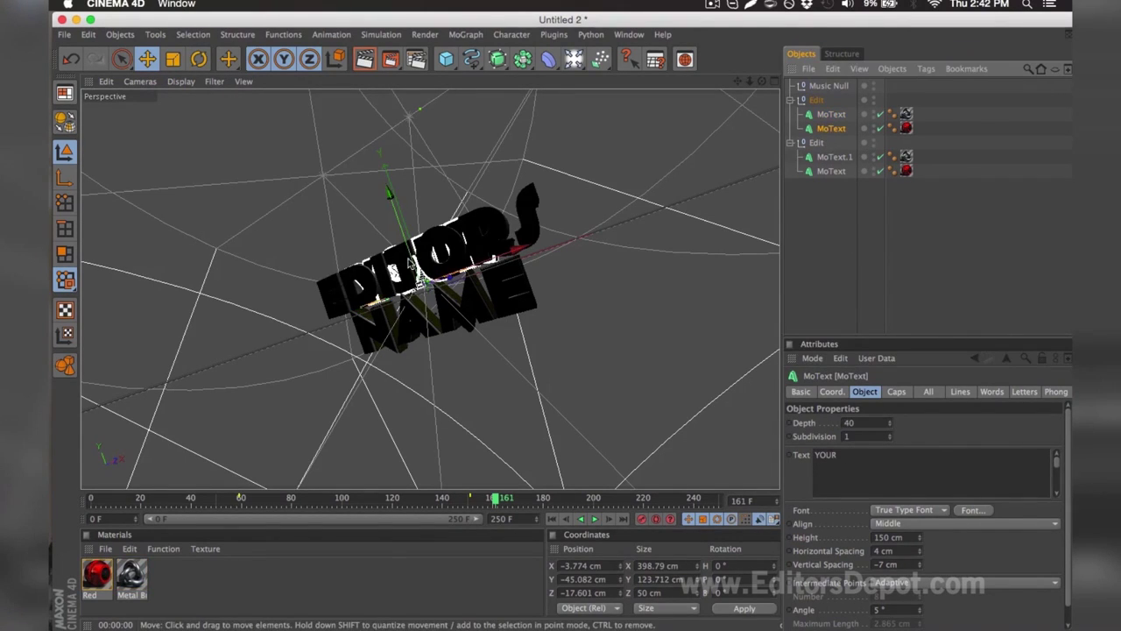
pyautogui.click(775, 396)
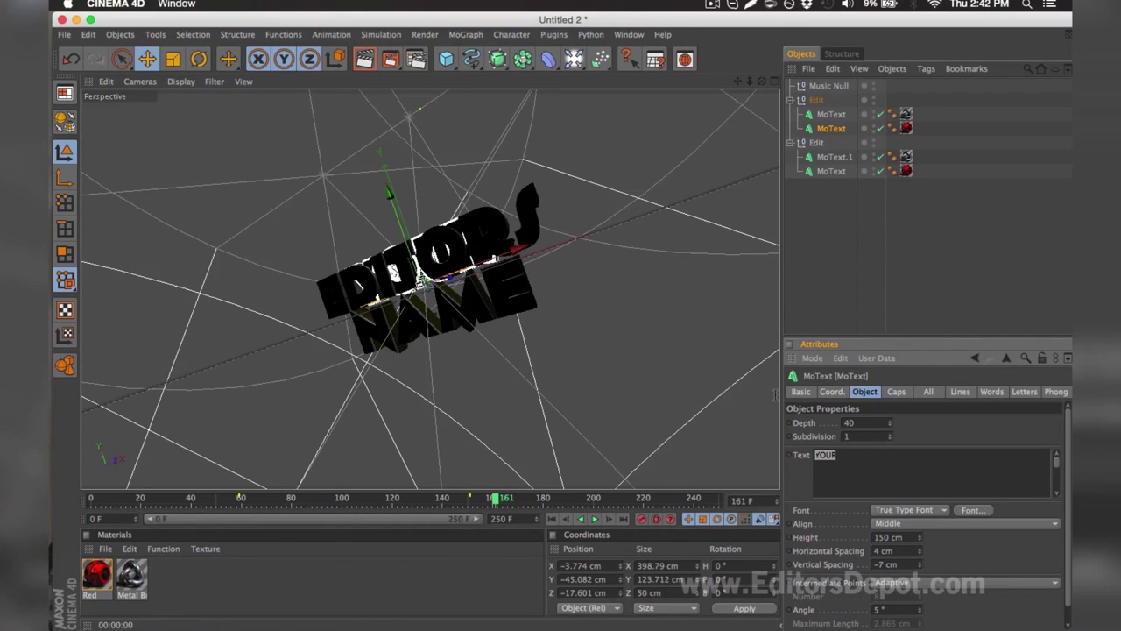
pyautogui.write('EDITORS')
pyautogui.click(840, 254)
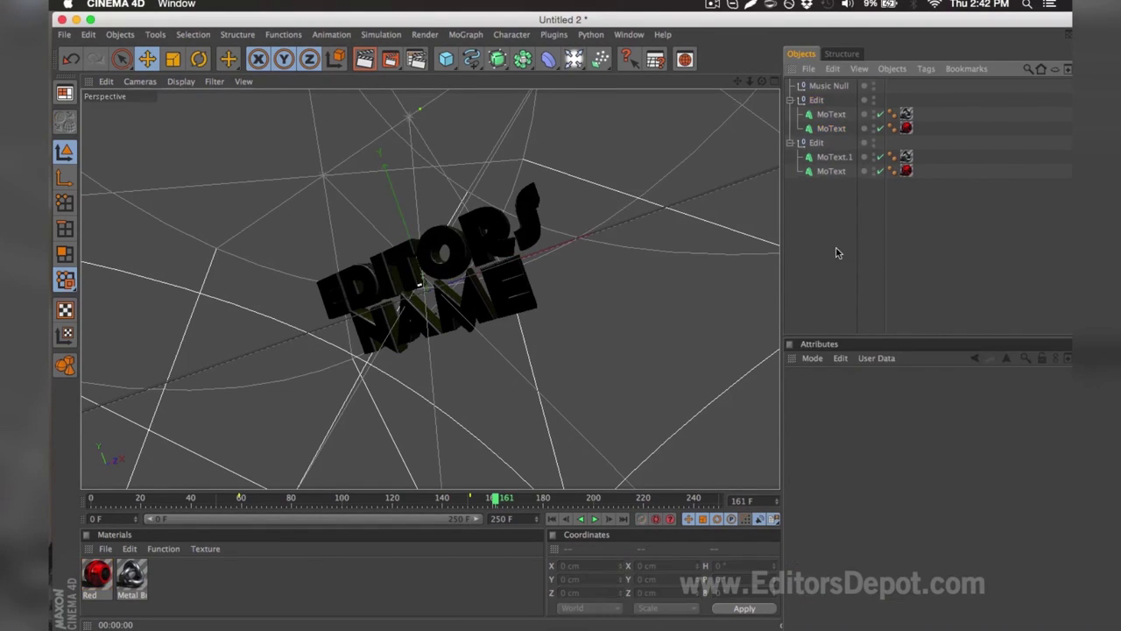
pyautogui.click(364, 59)
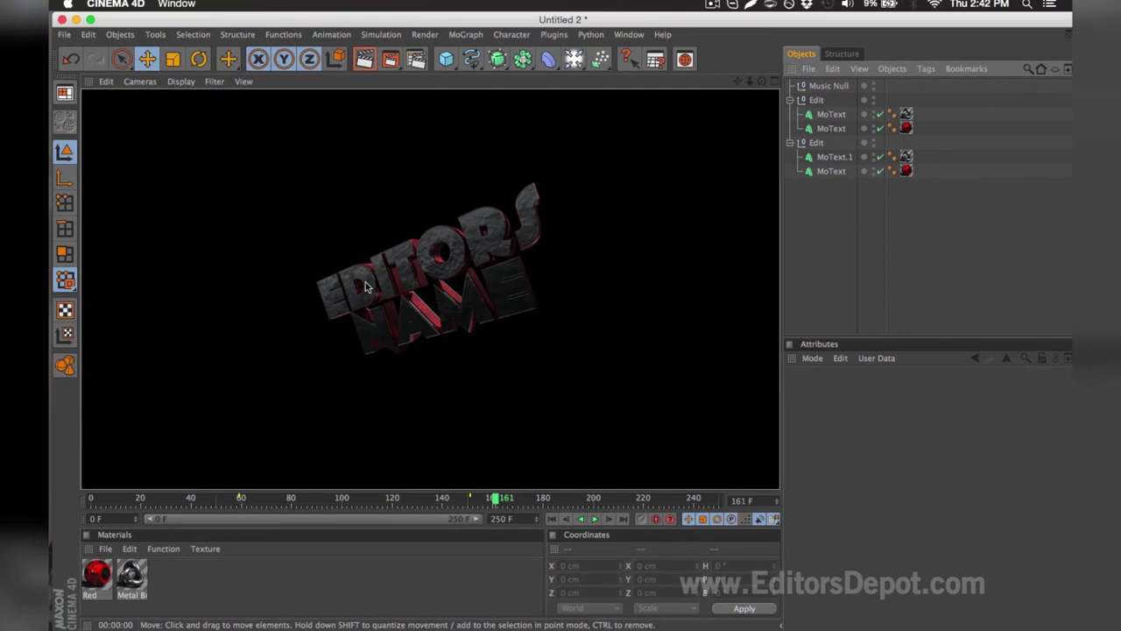
# - Replace NAME with DEPOT in both bottom-line MoText objects and preview the render
pyautogui.click(835, 157)
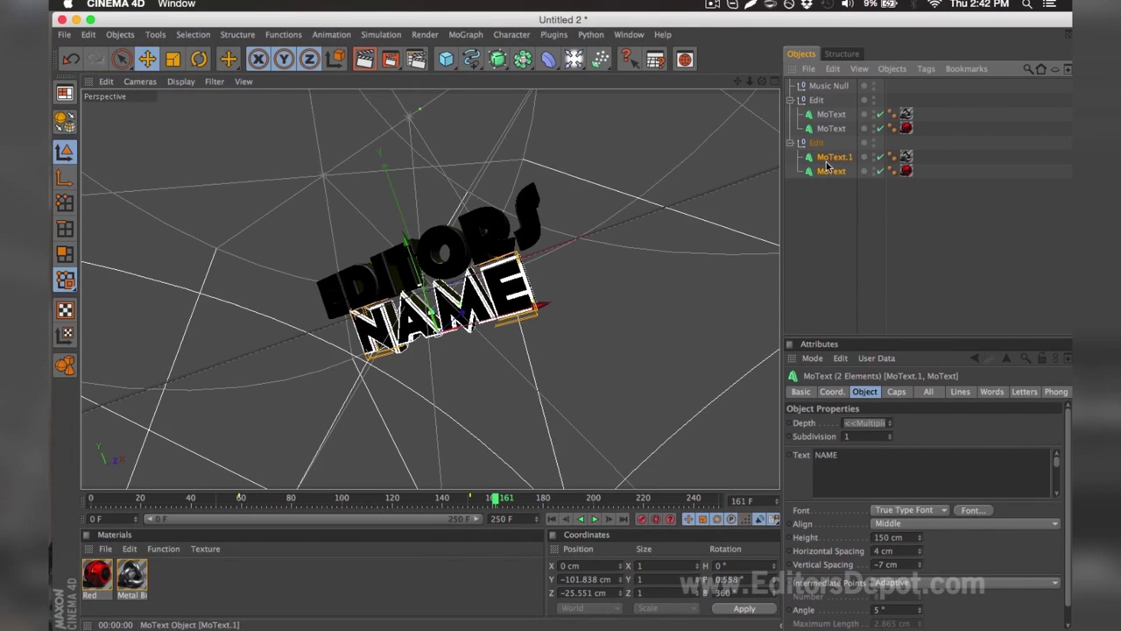
pyautogui.doubleClick(826, 455)
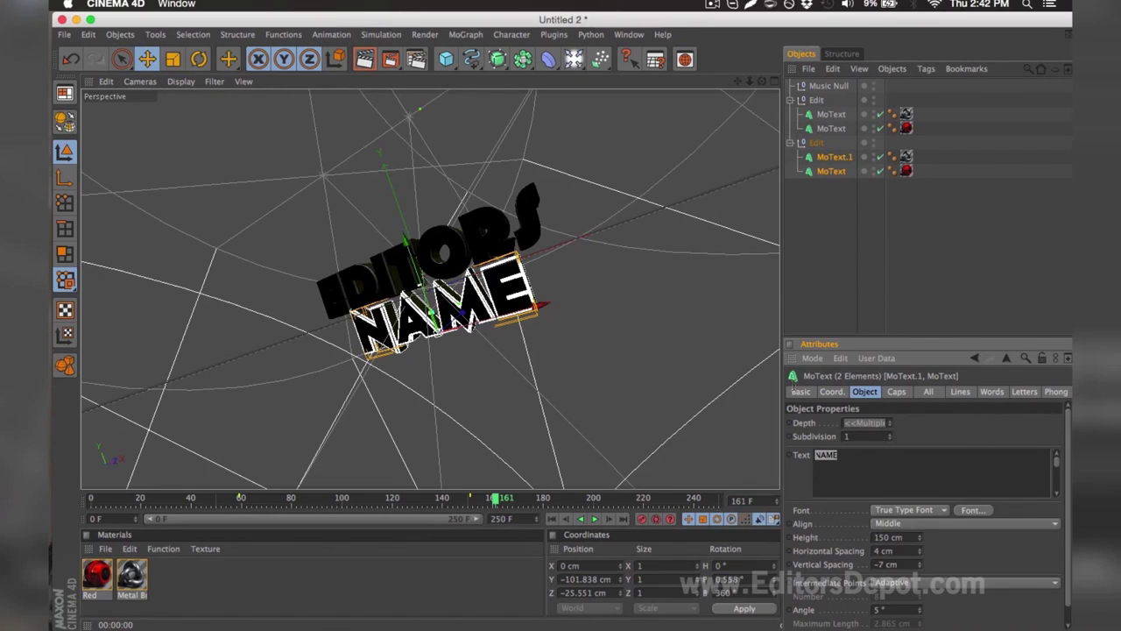
pyautogui.write('DEPOT')
pyautogui.click(800, 242)
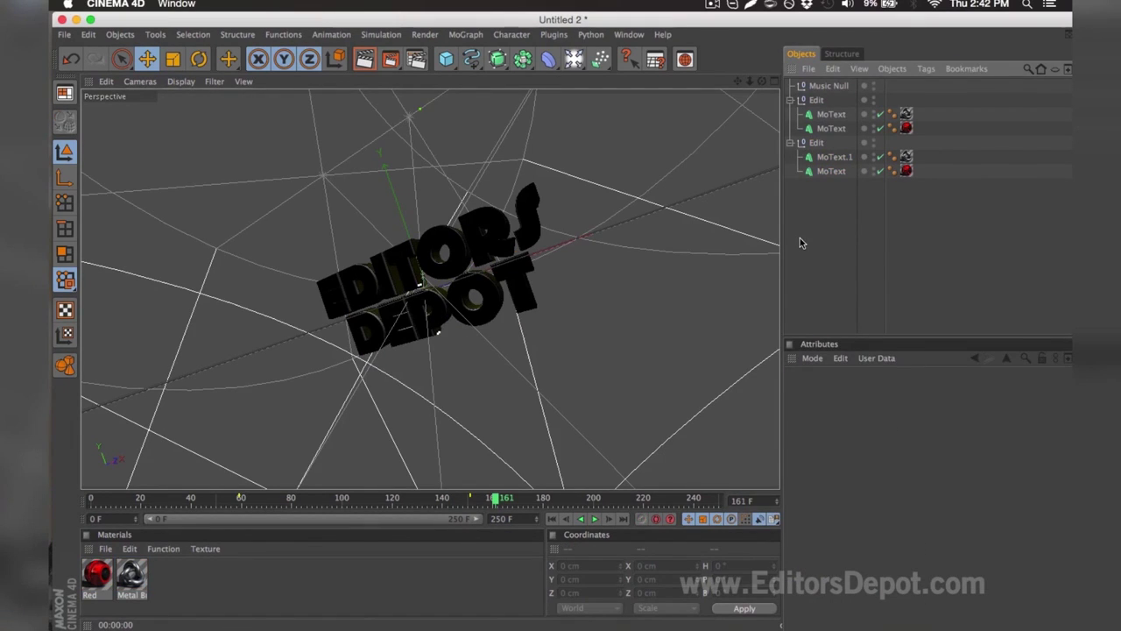
pyautogui.click(364, 59)
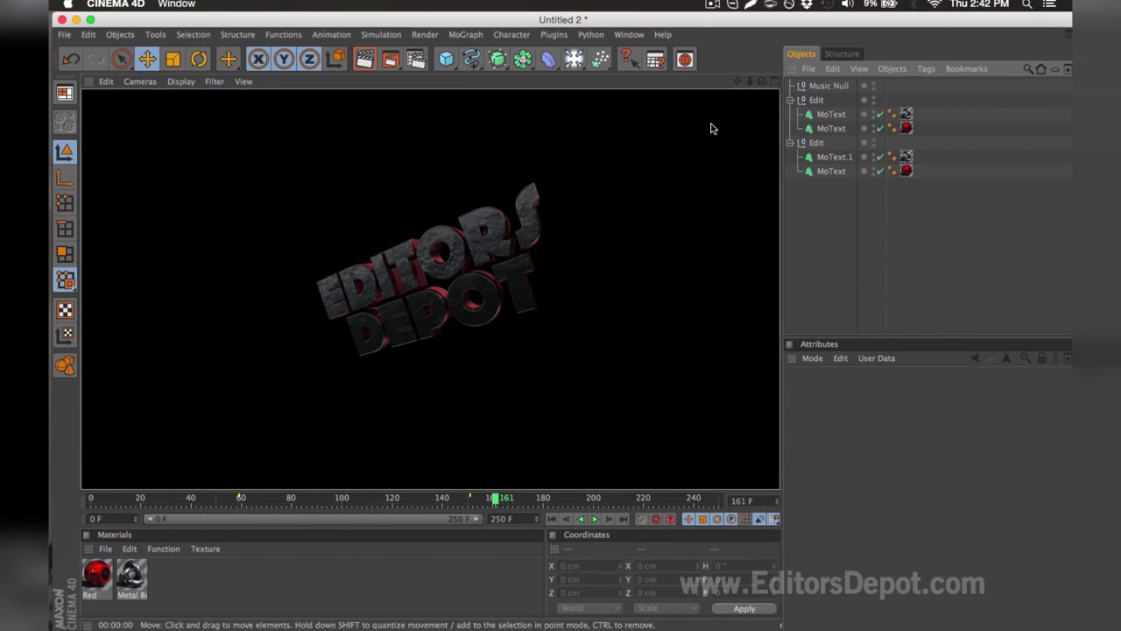
pyautogui.click(528, 175)
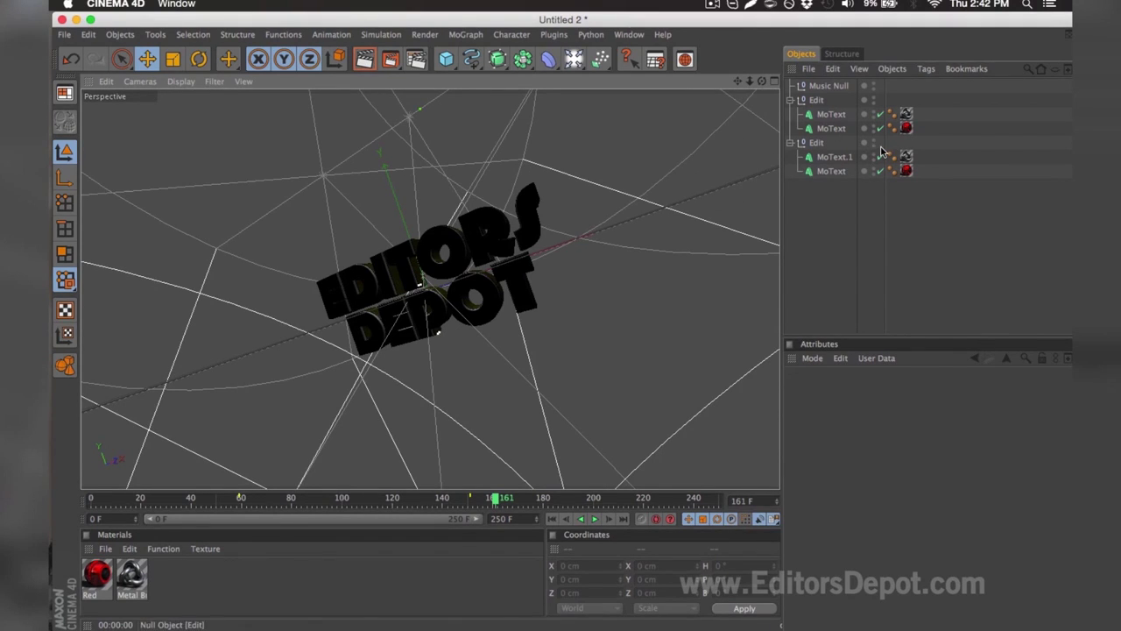
# - Set the Red material's colour to R 217, G 46, B 210 in the Material Editor
pyautogui.doubleClick(100, 578)
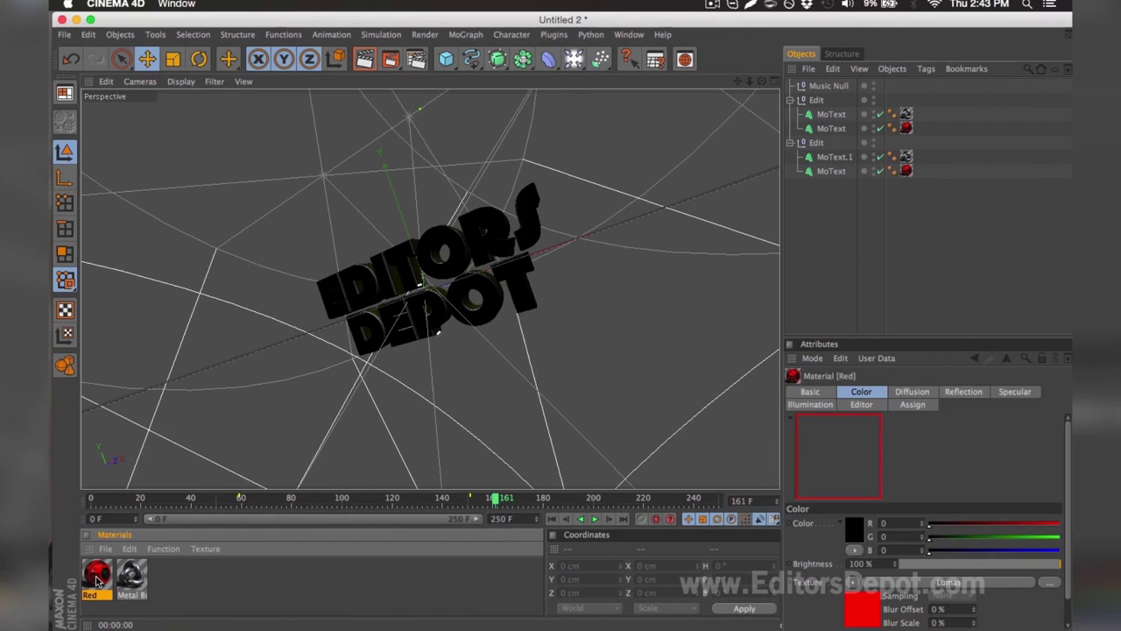
pyautogui.moveTo(606, 142)
pyautogui.mouseDown()
pyautogui.moveTo(722, 144)
pyautogui.moveTo(563, 144)
pyautogui.moveTo(692, 142)
pyautogui.moveTo(717, 157)
pyautogui.moveTo(550, 156)
pyautogui.moveTo(584, 171)
pyautogui.moveTo(685, 171)
pyautogui.mouseUp()
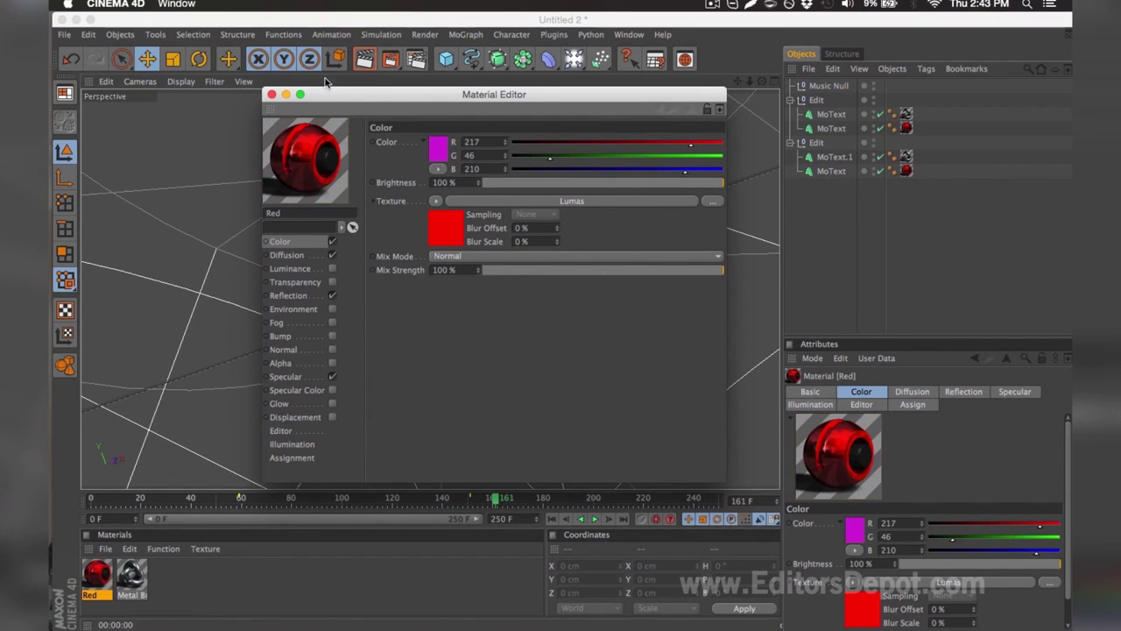
pyautogui.click(270, 94)
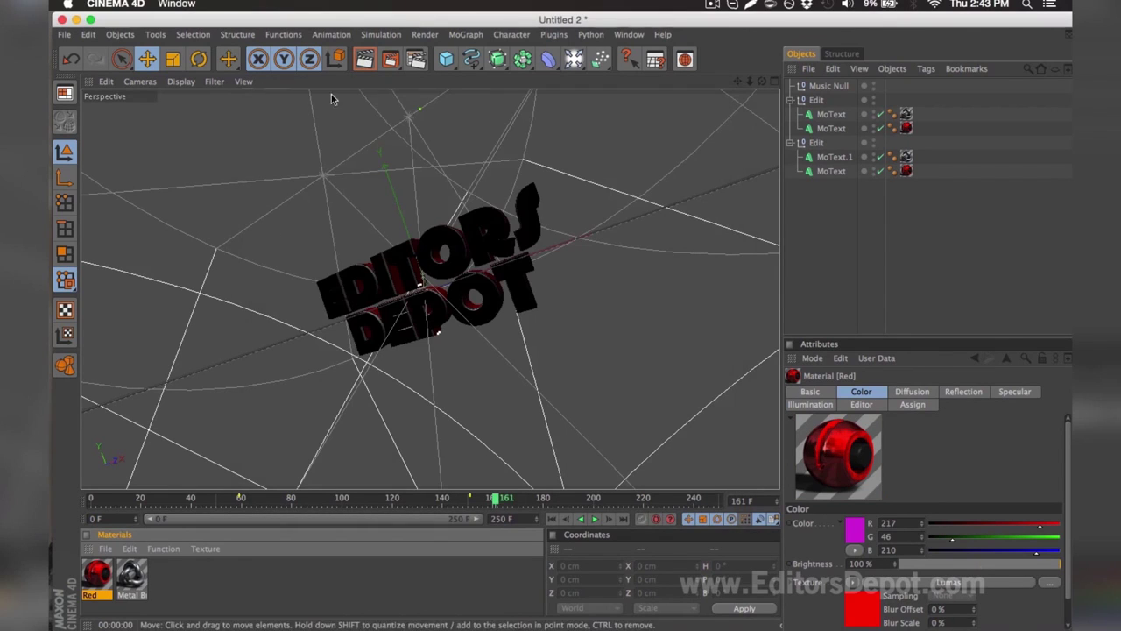
pyautogui.click(416, 59)
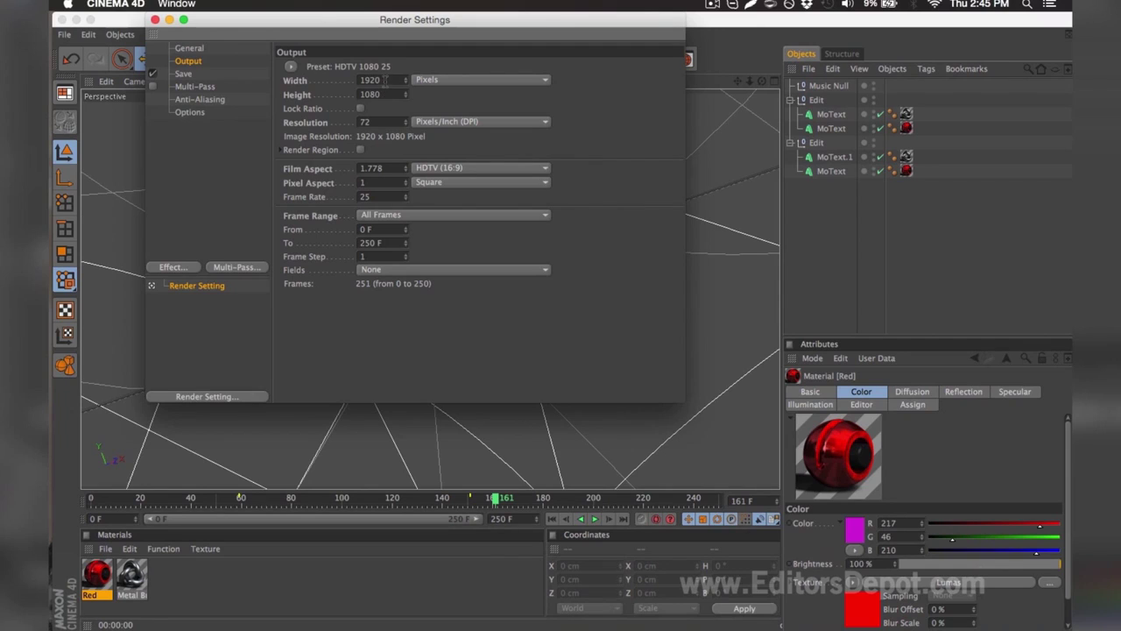
# - Keep the render range at All Frames and the save format as PNG
pyautogui.click(375, 219)
pyautogui.click(374, 254)
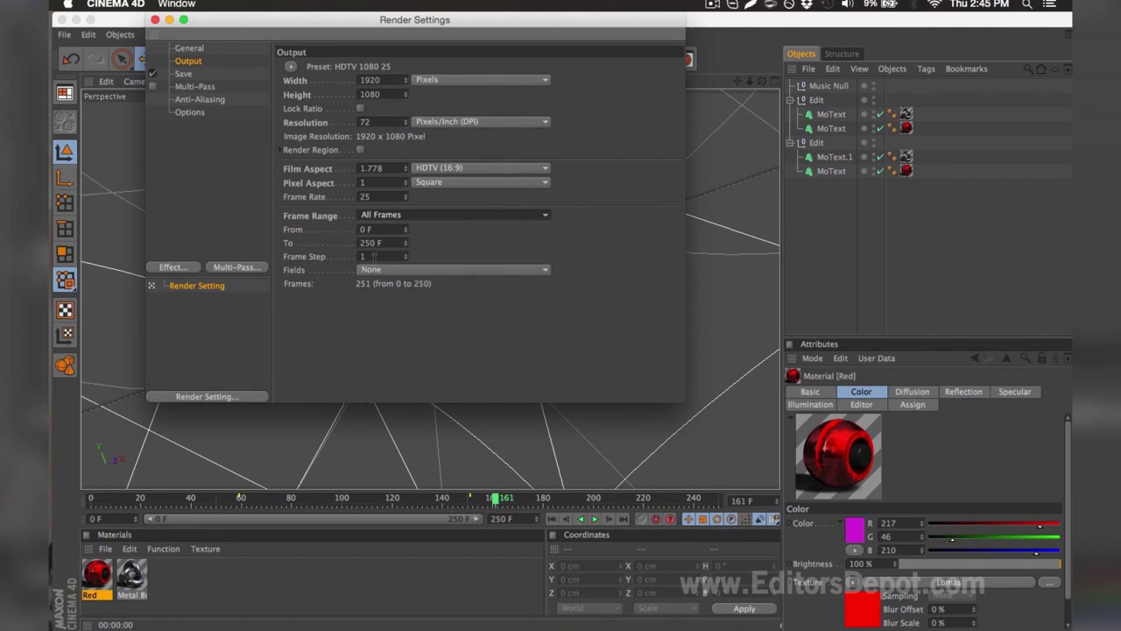
pyautogui.click(224, 74)
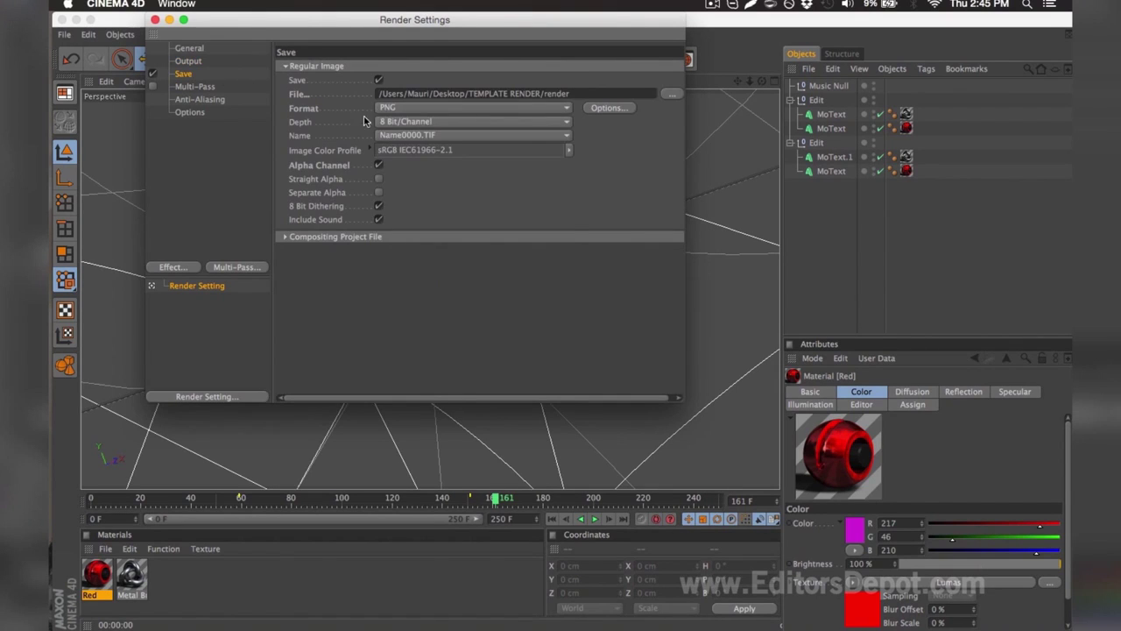
pyautogui.click(387, 108)
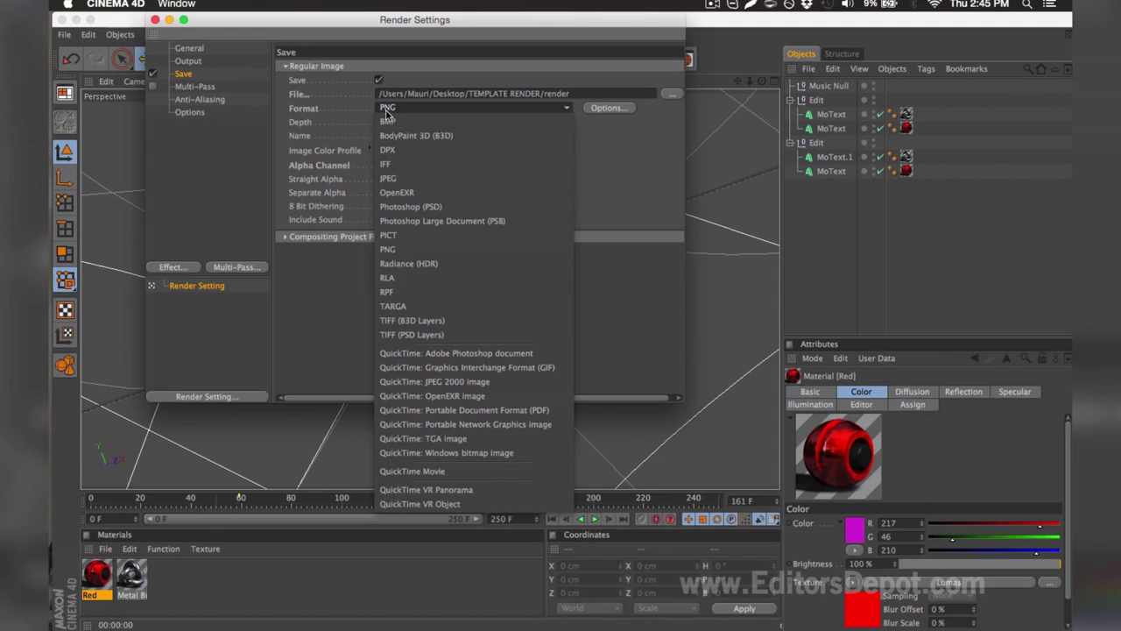
pyautogui.click(387, 112)
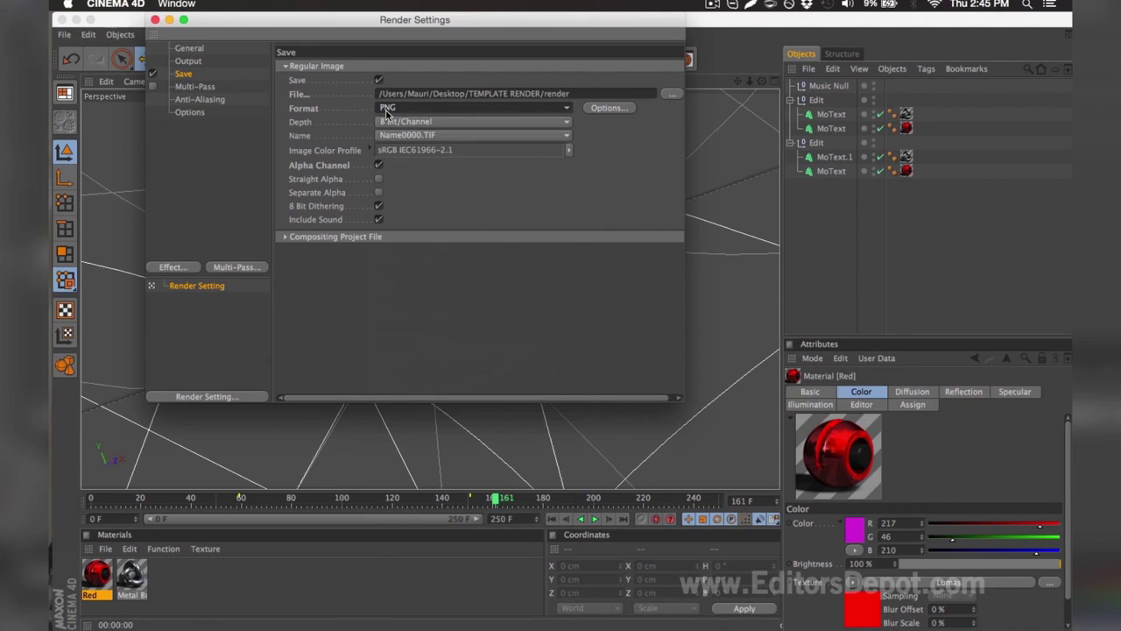
# - Save output as 'render' in the Desktop's TEMPLATE RENDER folder and render to Picture Viewer
pyautogui.click(671, 93)
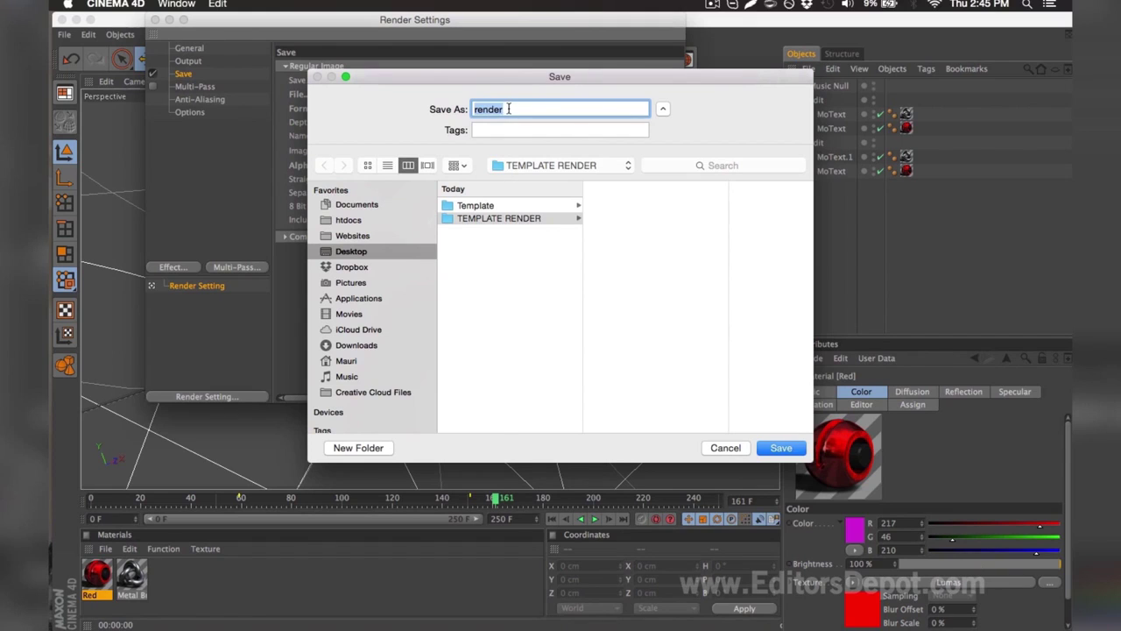
pyautogui.moveTo(505, 109); pyautogui.dragTo(477, 109)
pyautogui.click(471, 109)
pyautogui.press('Return')
pyautogui.click(155, 20)
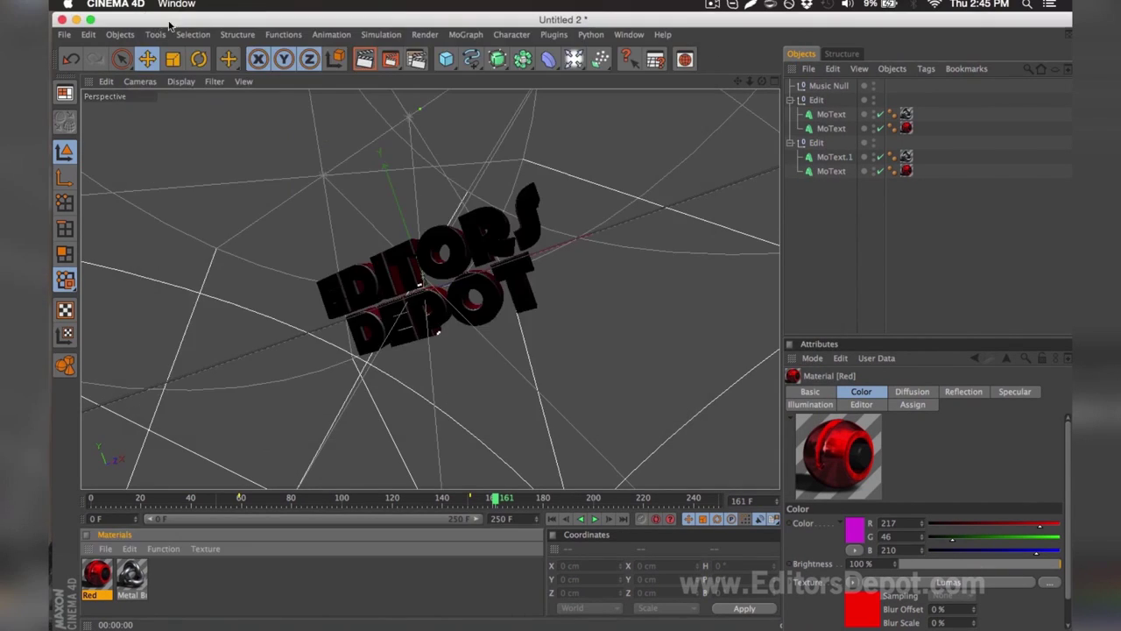
pyautogui.click(392, 61)
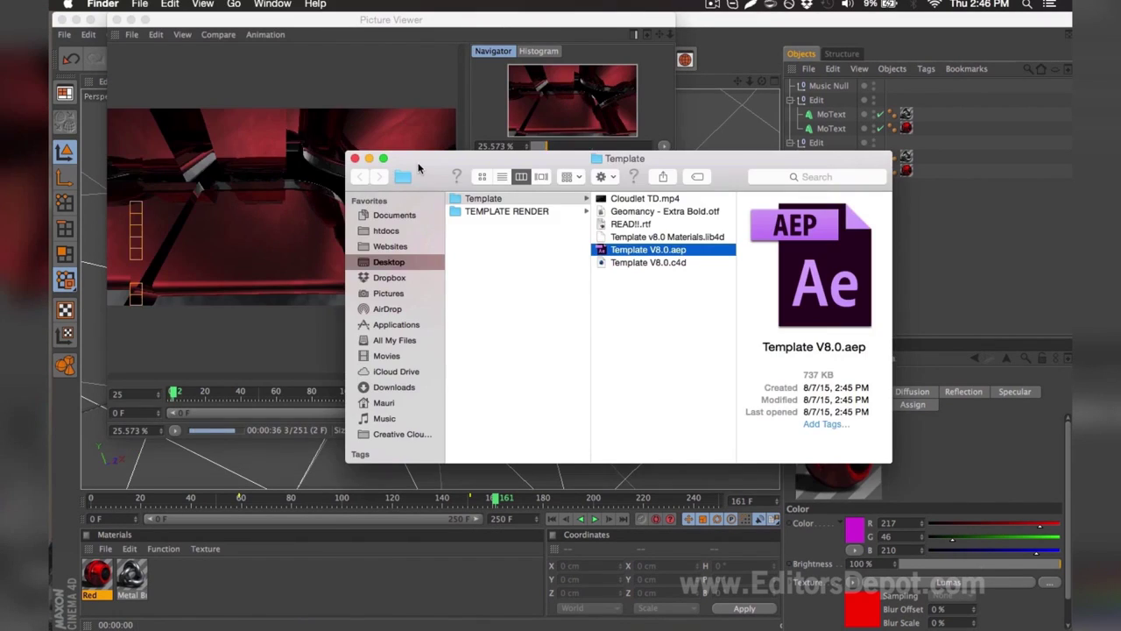
# - Open Template V8.0.aep in After Effects, accepting the conversion and missing-files notices
pyautogui.doubleClick(642, 251)
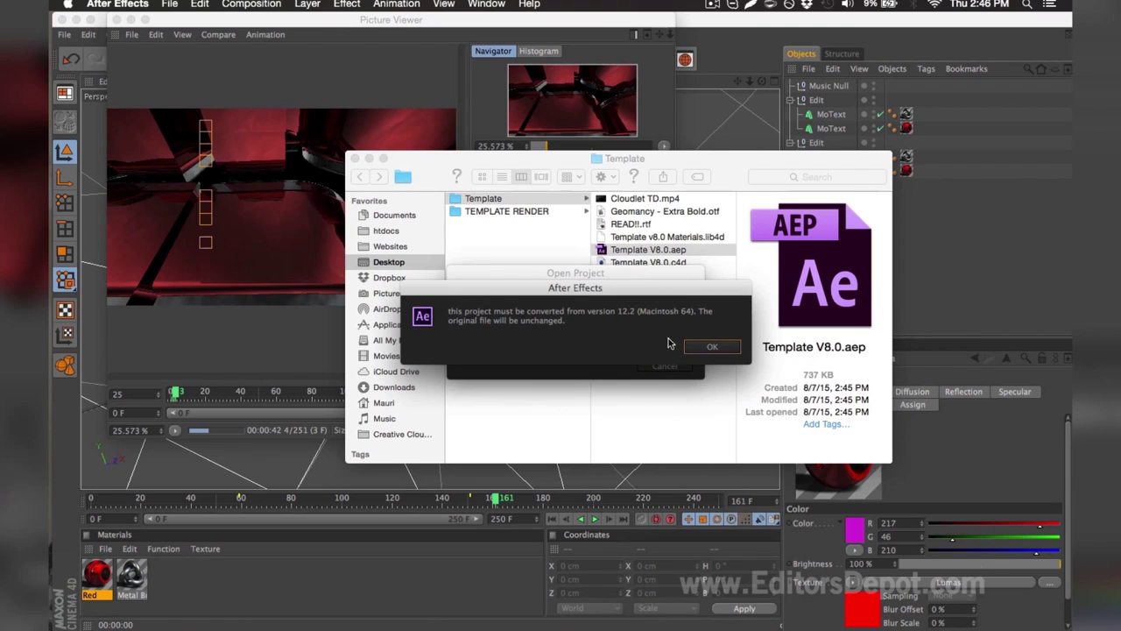
pyautogui.click(694, 349)
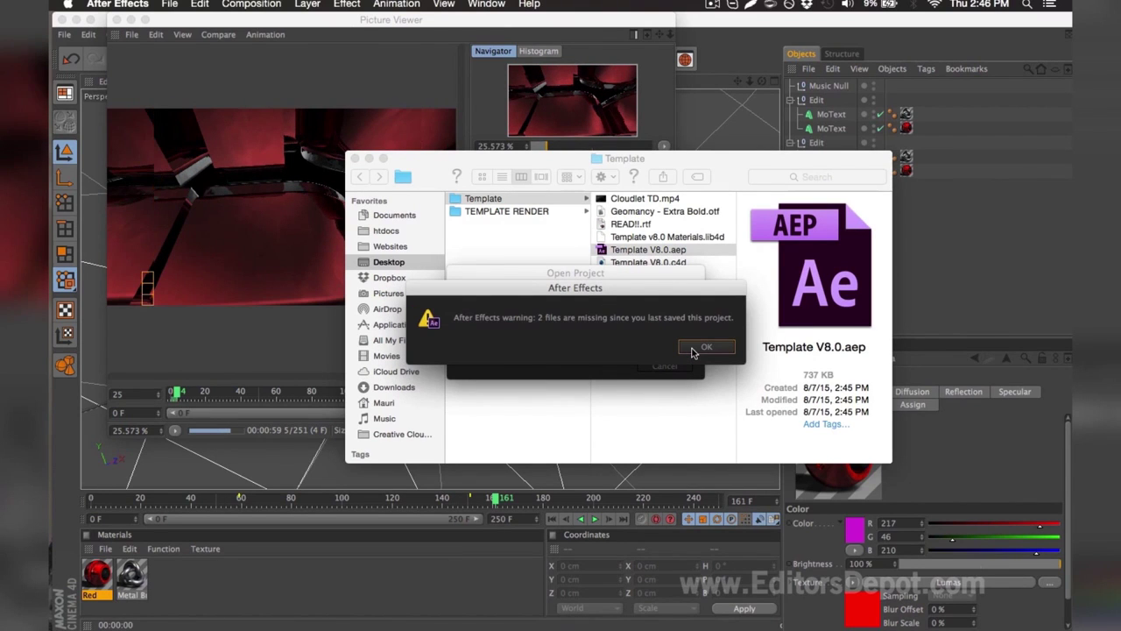
pyautogui.click(692, 348)
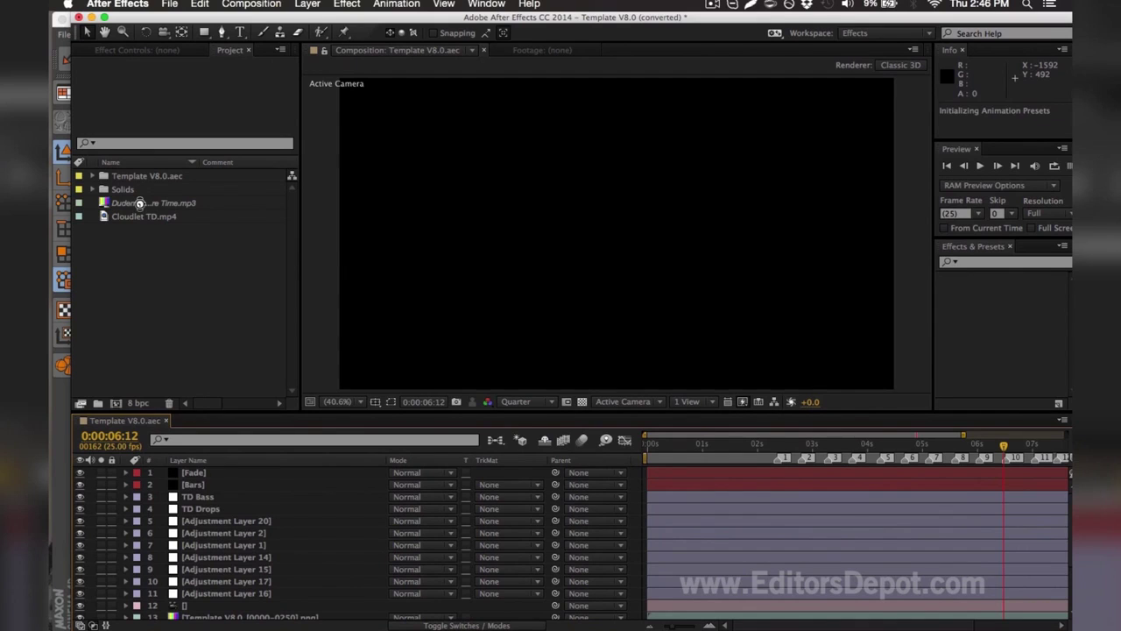
pyautogui.click(123, 206)
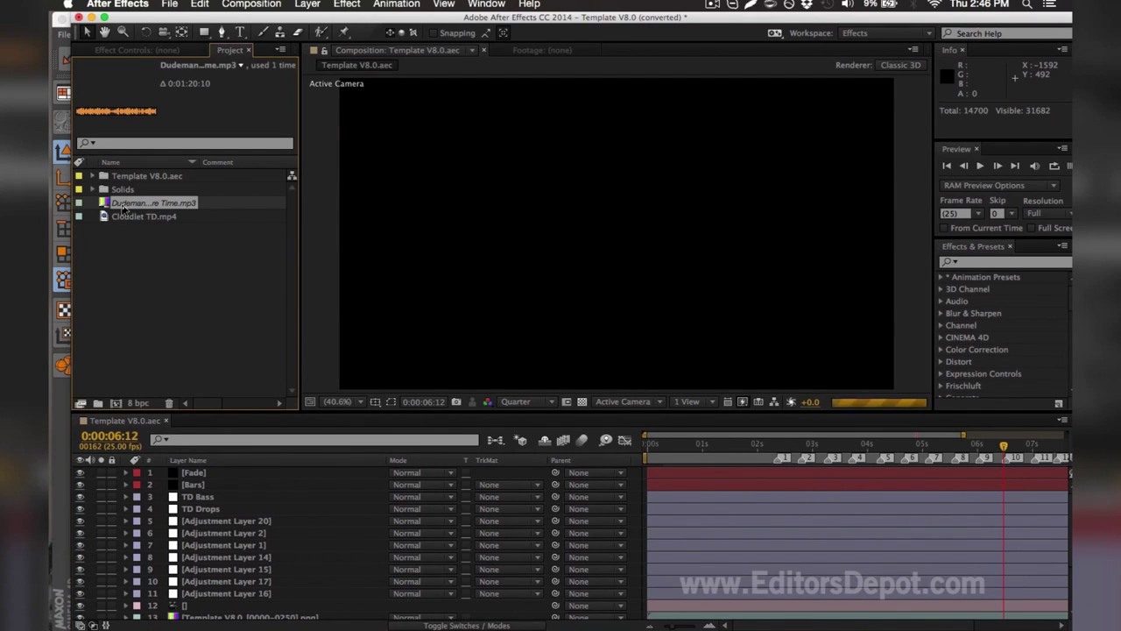
pyautogui.press('super+h')
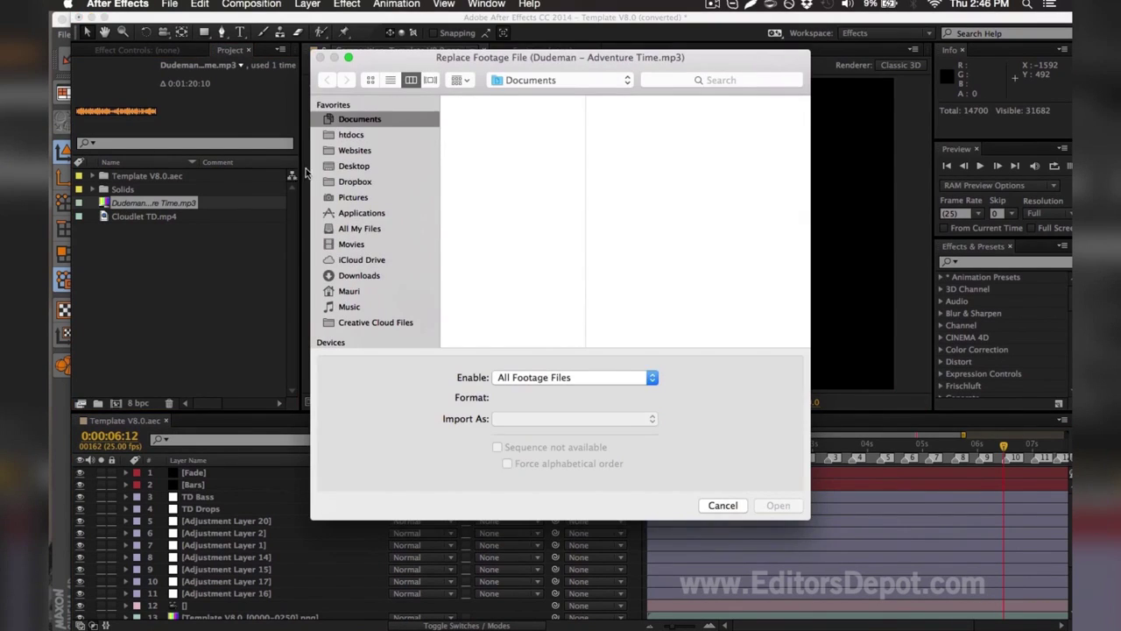
pyautogui.click(326, 166)
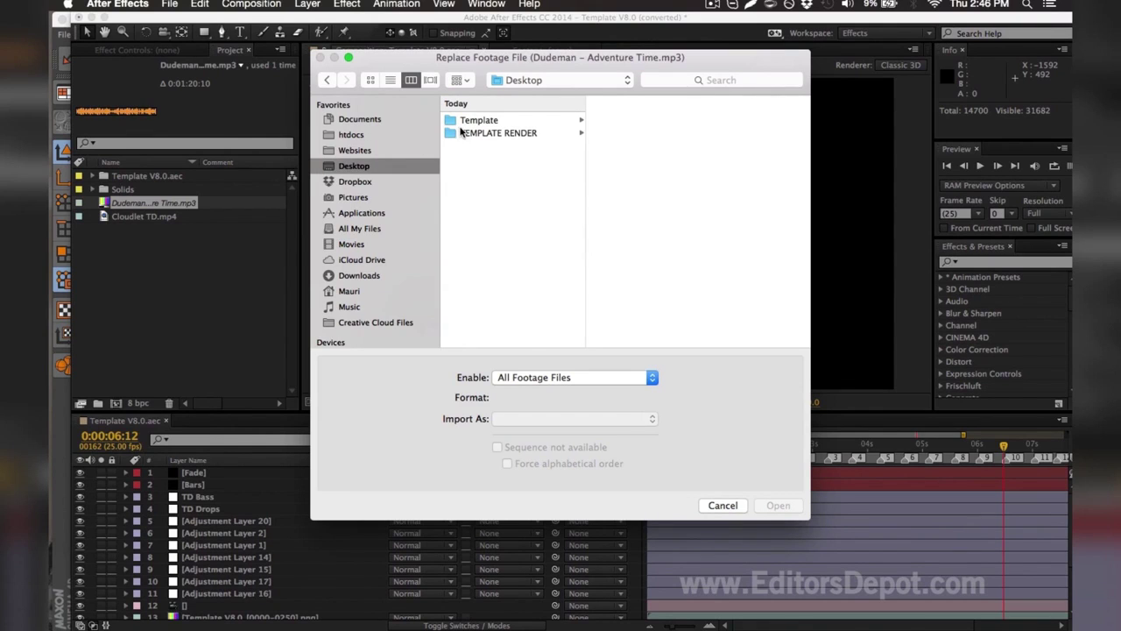
pyautogui.click(473, 120)
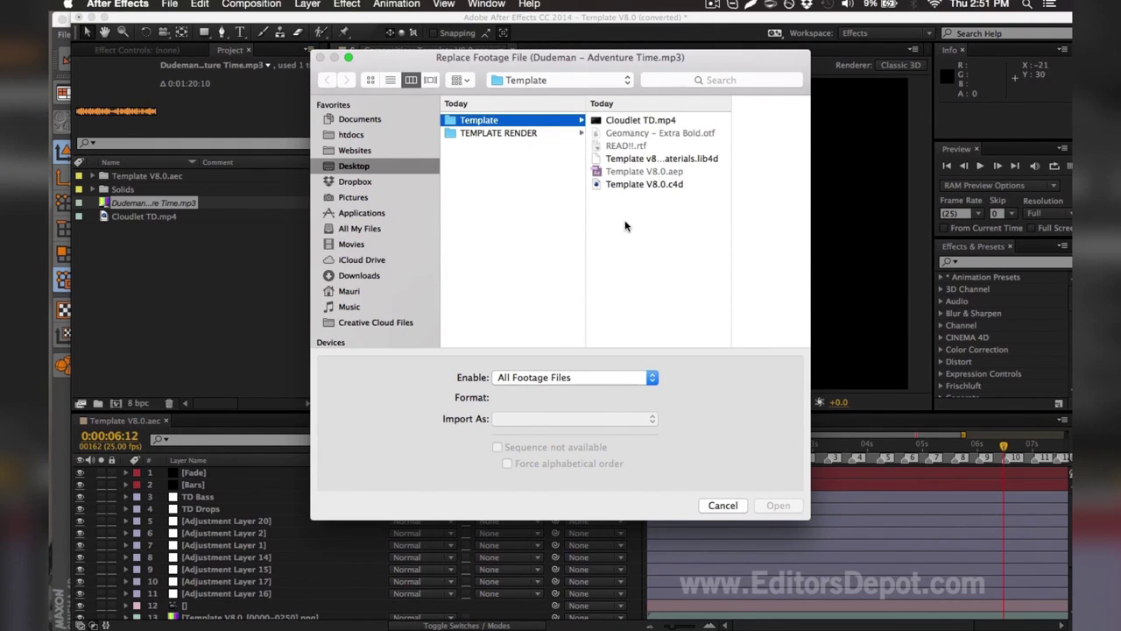
pyautogui.press('Escape')
# - Relink Dudeman – Adventure Time.mp3 by renaming it unchanged, then reselect the audio
pyautogui.rightClick(197, 205)
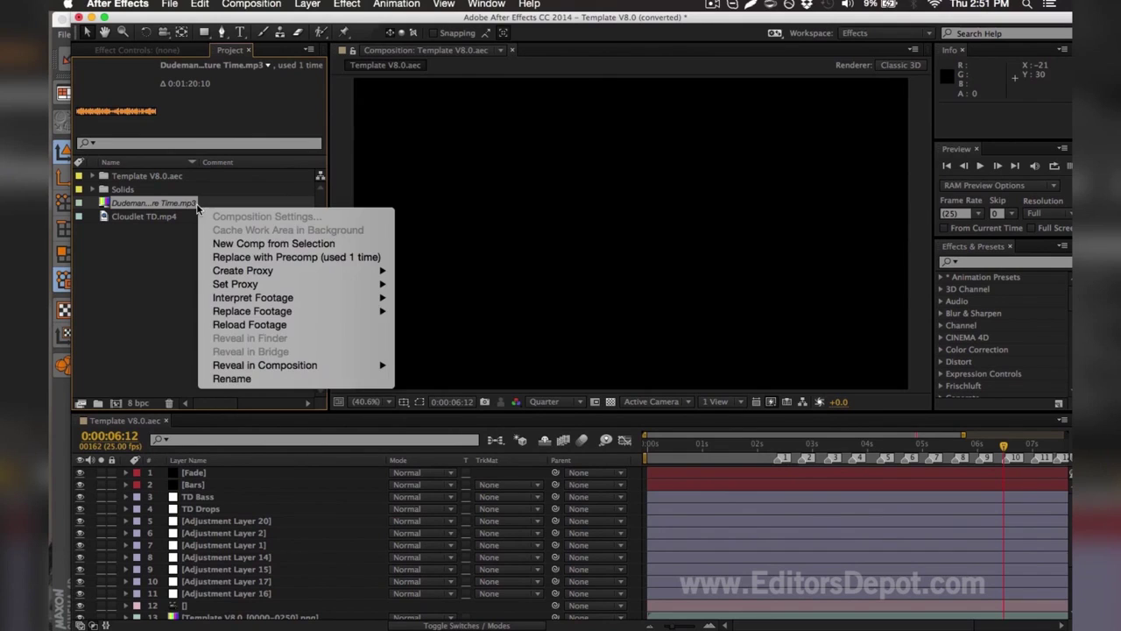
pyautogui.click(238, 380)
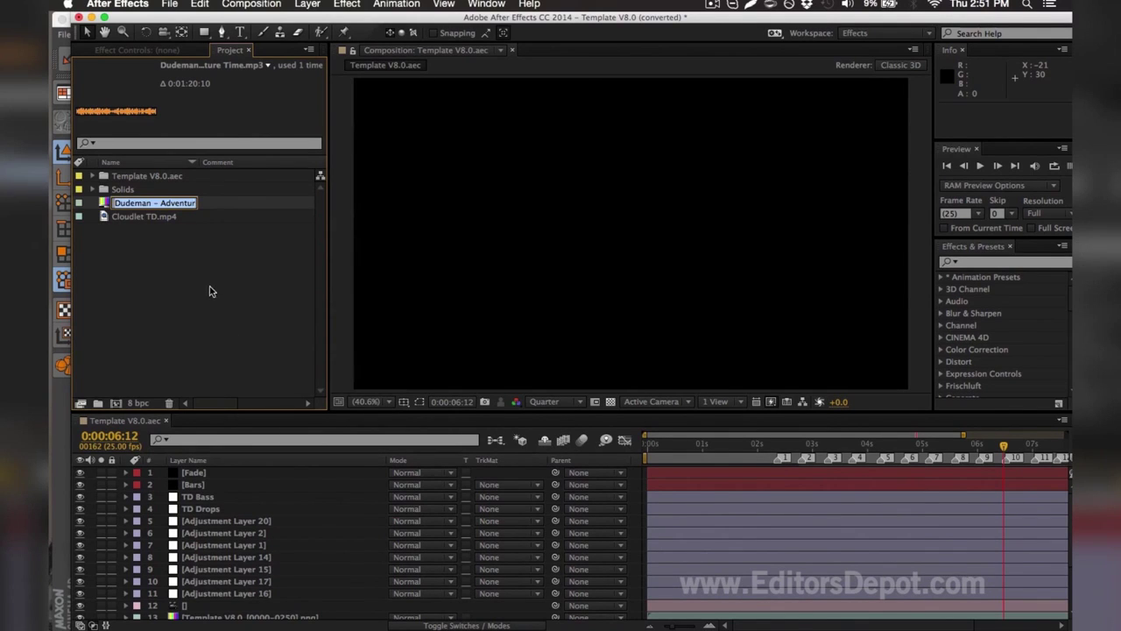
pyautogui.click(120, 202)
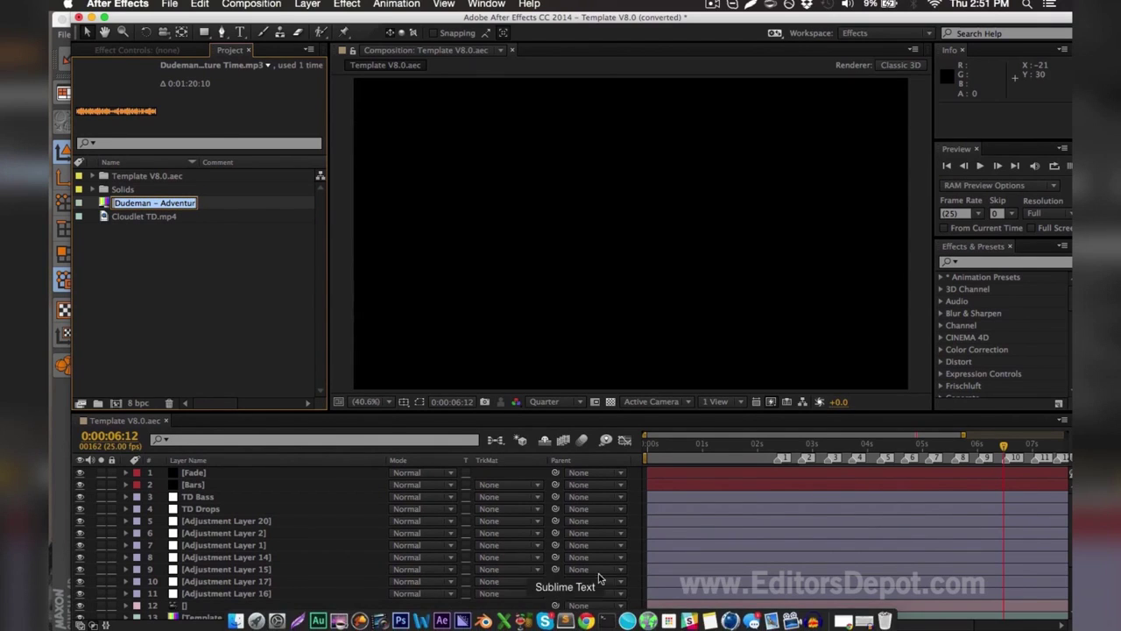
pyautogui.click(223, 205)
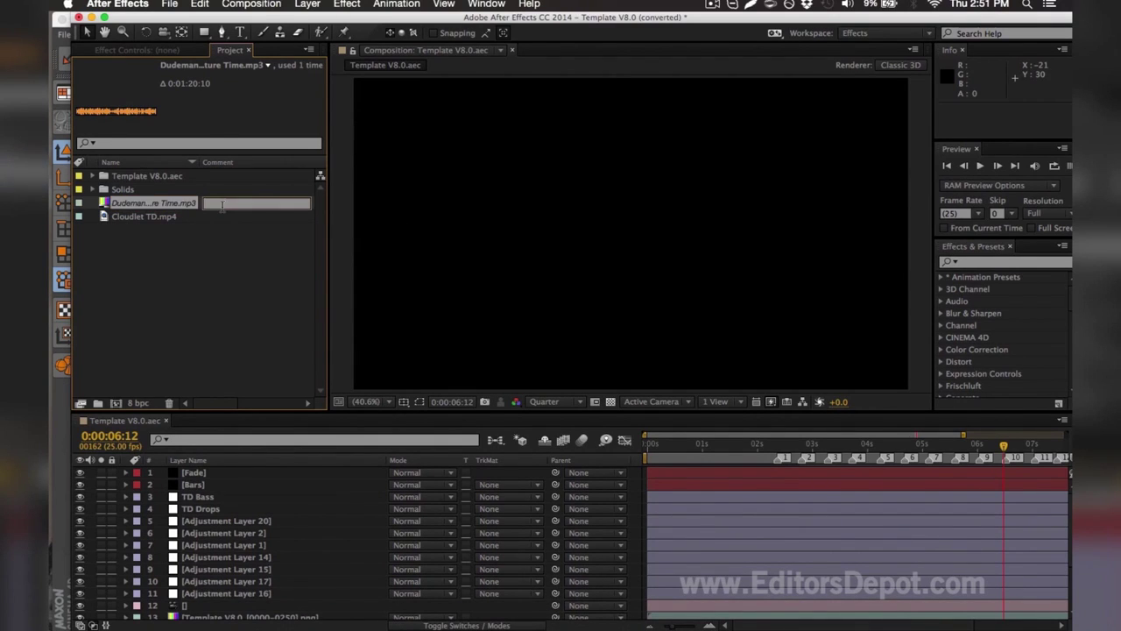
pyautogui.click(225, 256)
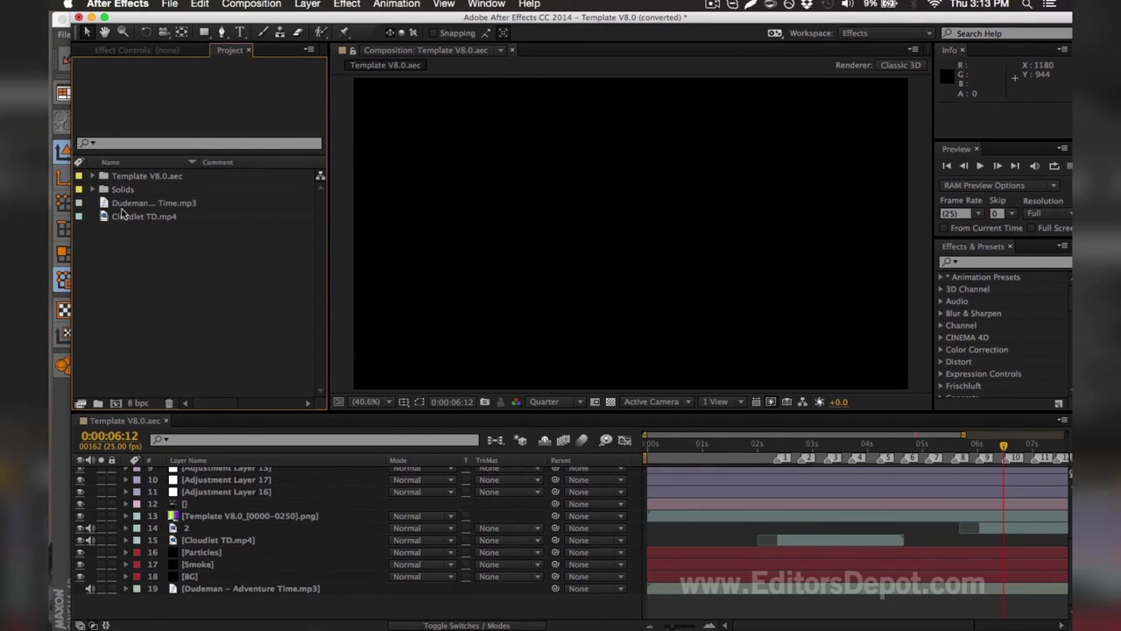
pyautogui.click(123, 205)
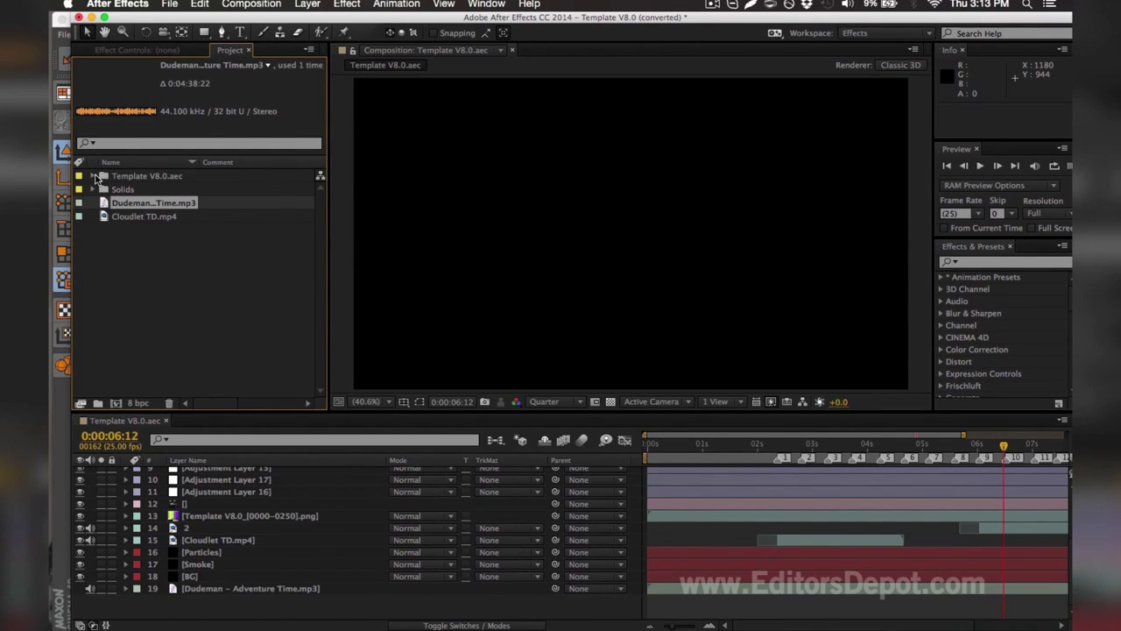
# - Select the PNG sequence footage inside Template V8.0.aec for replacement
pyautogui.click(95, 176)
pyautogui.click(133, 205)
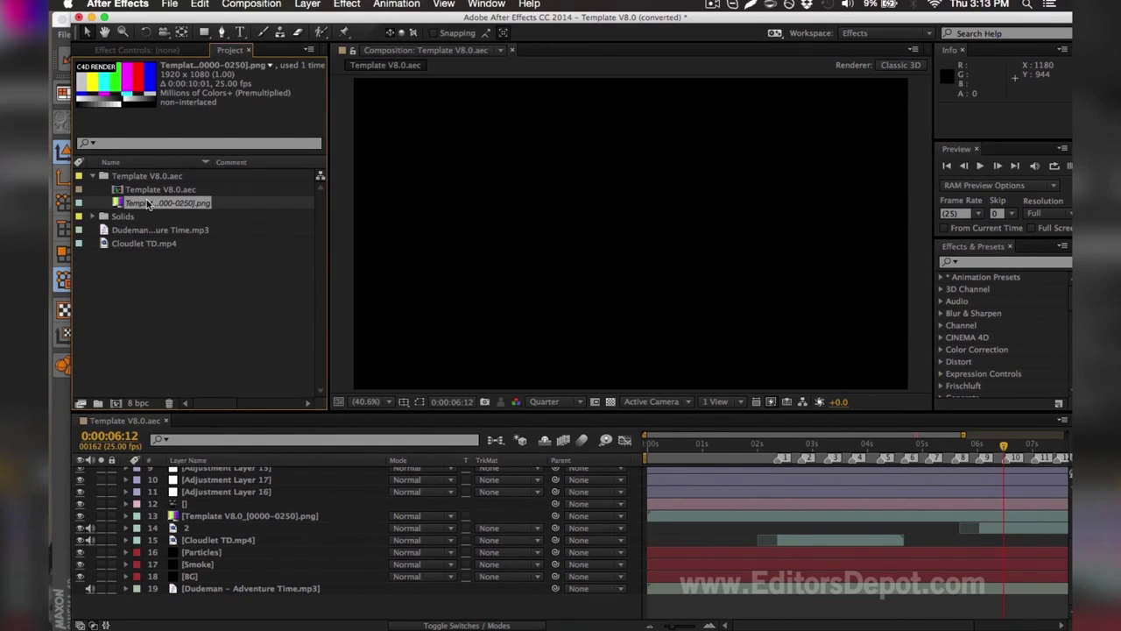
pyautogui.hotkey('ctrl', 'h')
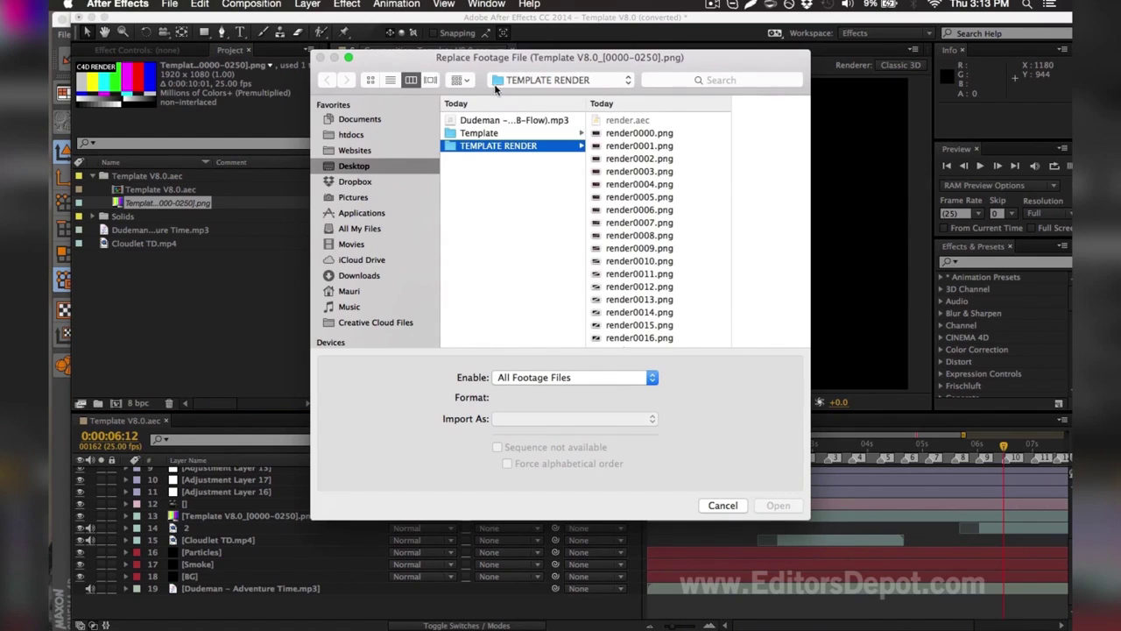
# - Replace it with render0000–render0250.png from TEMPLATE RENDER as a PNG sequence
pyautogui.click(635, 134)
pyautogui.scroll(-3, 630, 155)
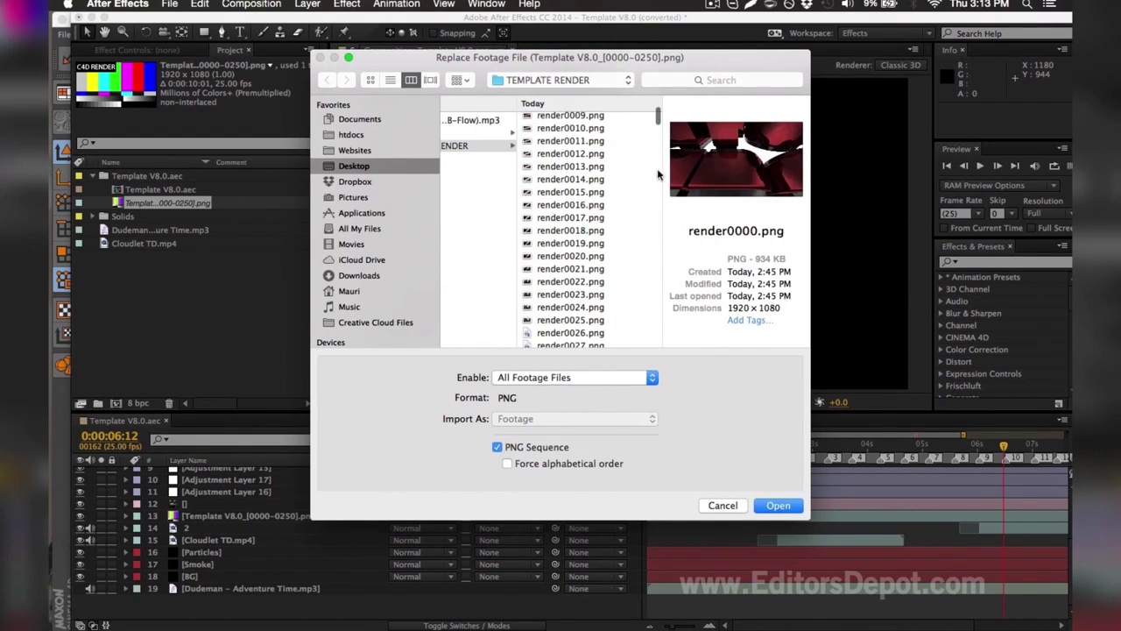
pyautogui.moveTo(658, 123); pyautogui.dragTo(658, 289)
pyautogui.moveTo(658, 389); pyautogui.dragTo(658, 385)
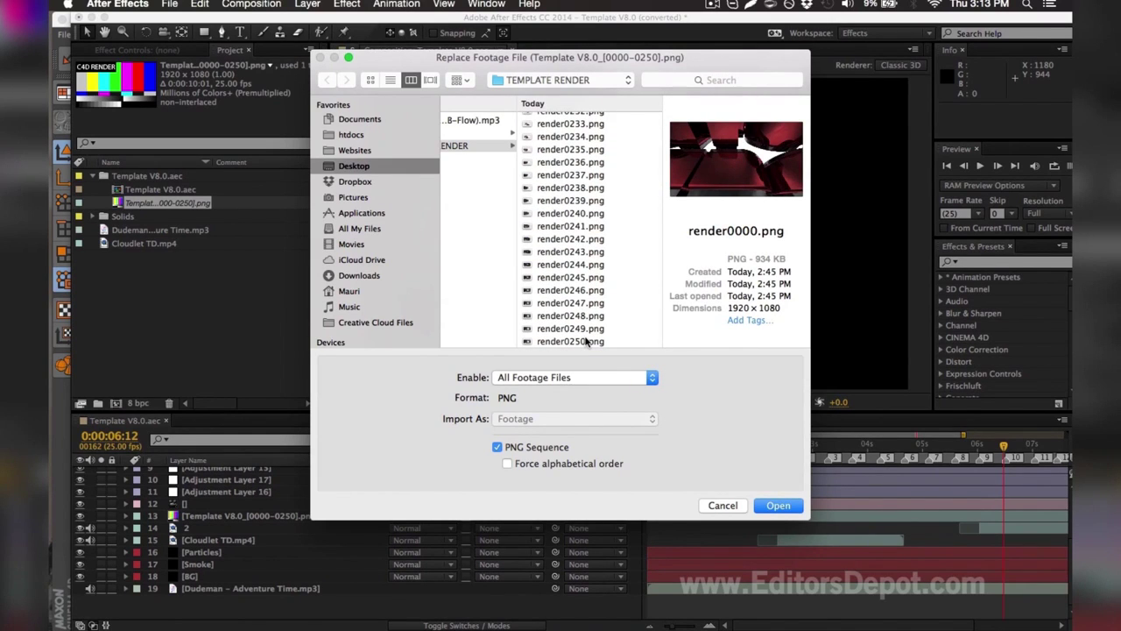
pyautogui.keyDown('shift'); pyautogui.click(587, 341); pyautogui.keyUp('shift')
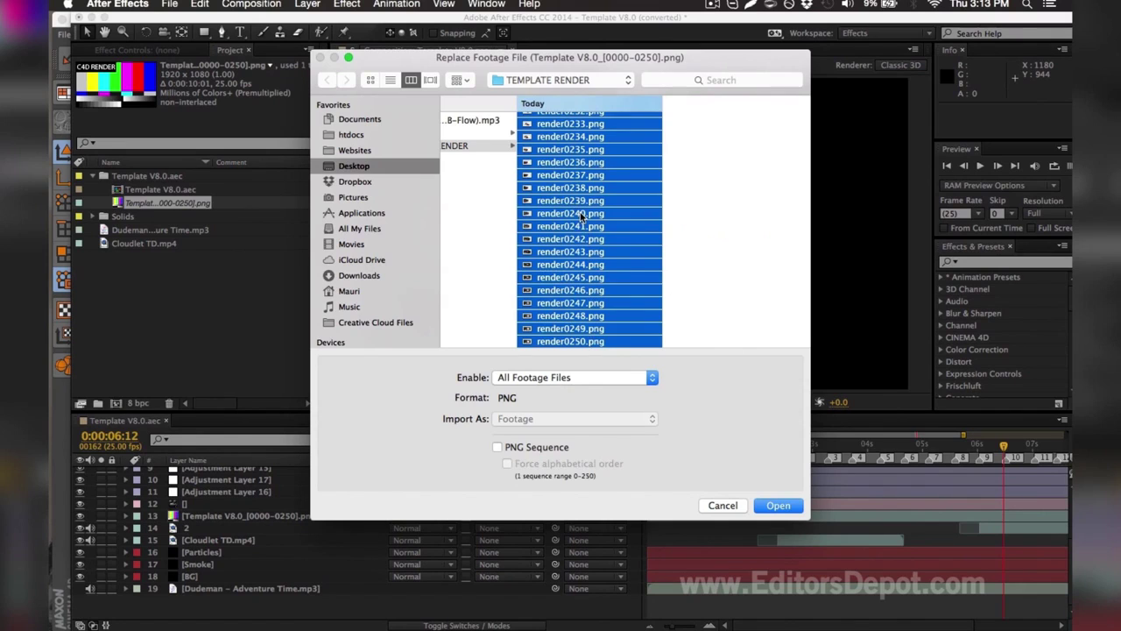
pyautogui.scroll(3, 582, 217)
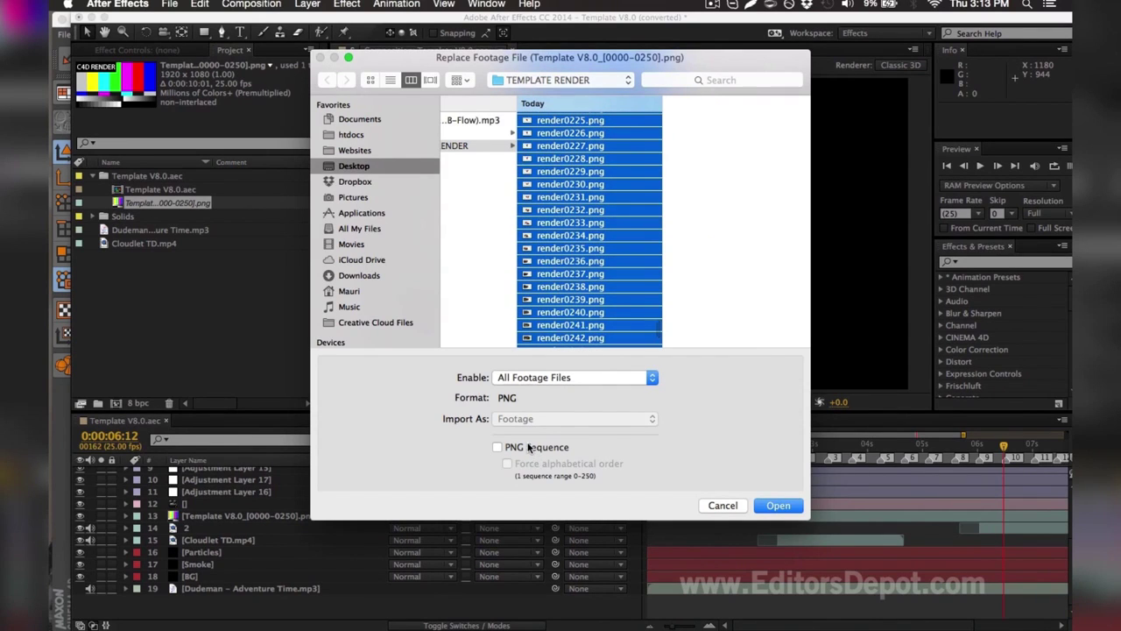
pyautogui.click(524, 448)
pyautogui.click(785, 506)
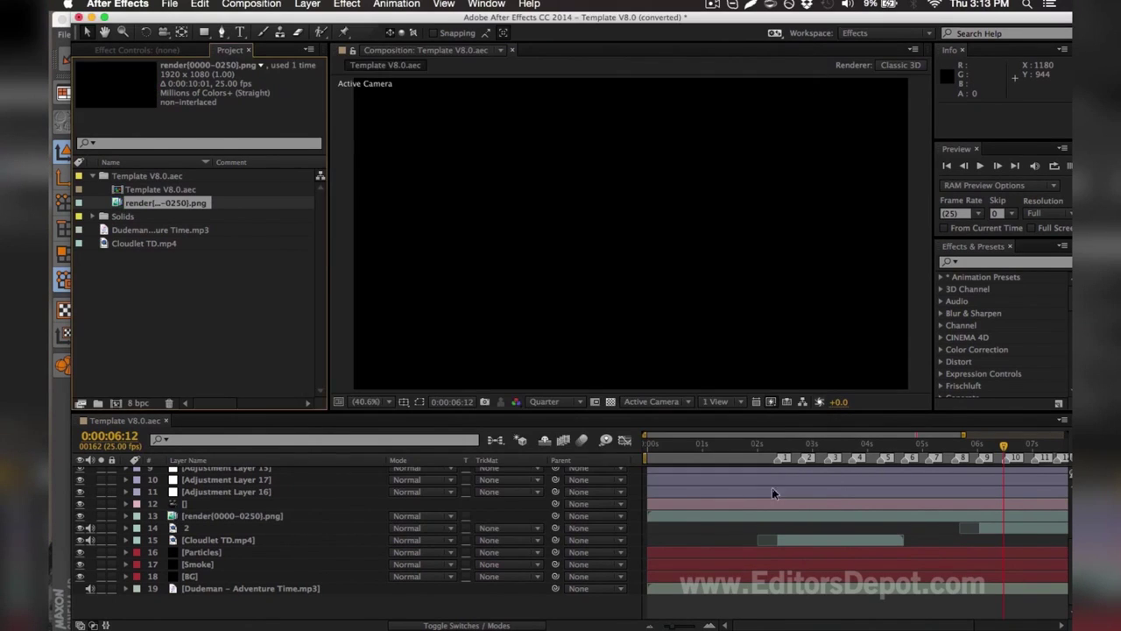
# - Set the composition time to 0:00:02:04
pyautogui.scroll(2, 716, 482)
pyautogui.scroll(2, 716, 480)
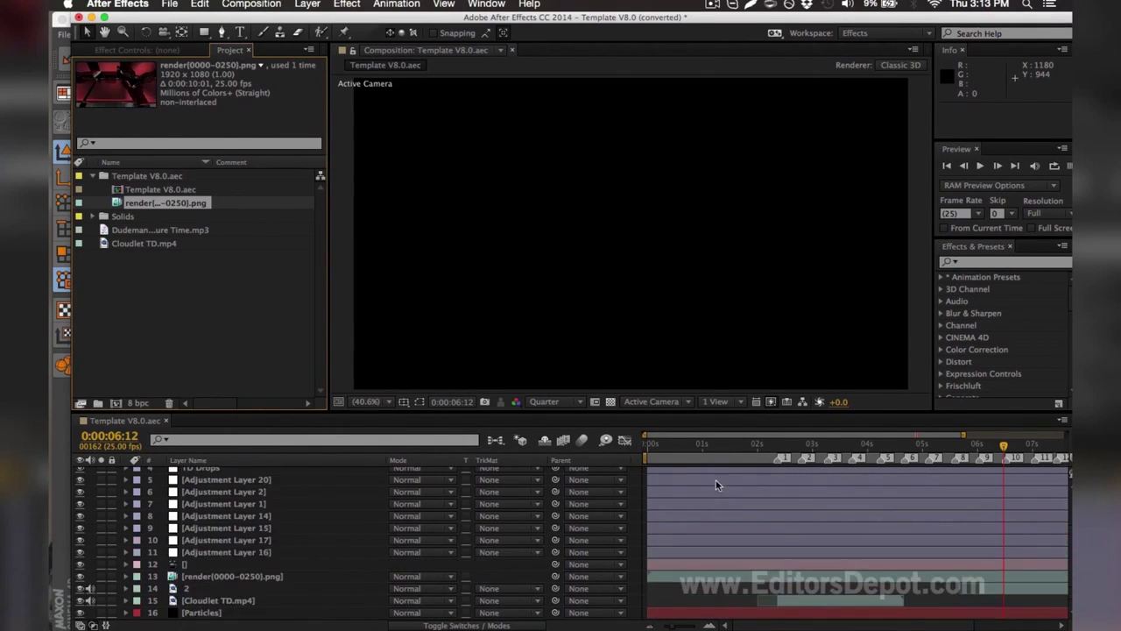
pyautogui.scroll(3, 716, 481)
pyautogui.click(712, 446)
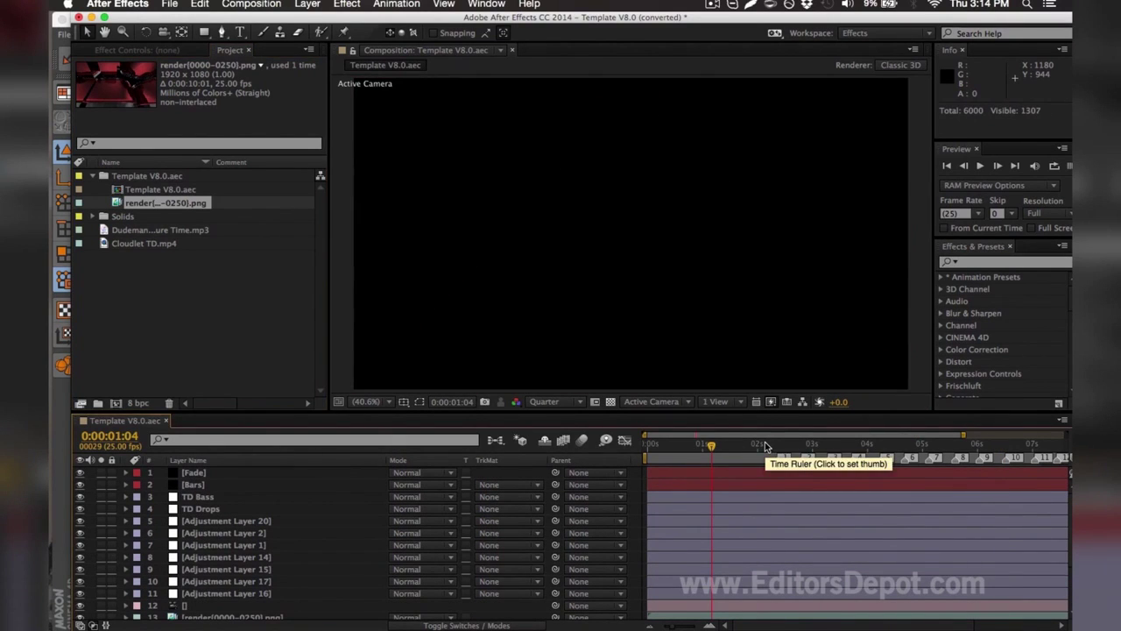
pyautogui.click(765, 442)
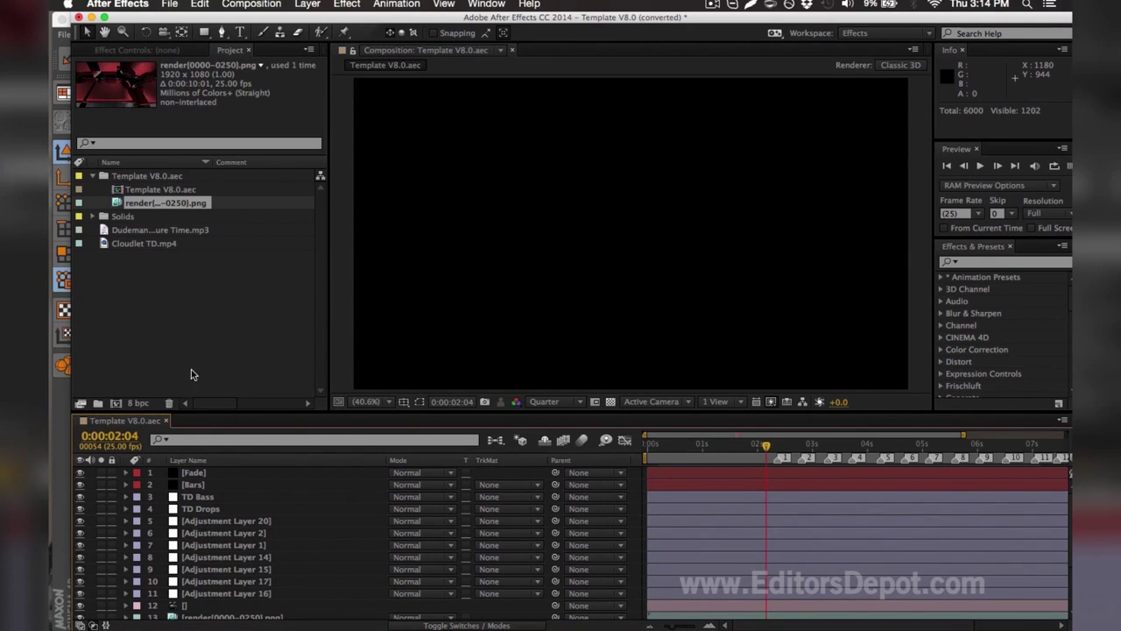
# - Select Adjustment Layer 16 through Adjustment Layer 20 in the timeline
pyautogui.click(195, 499)
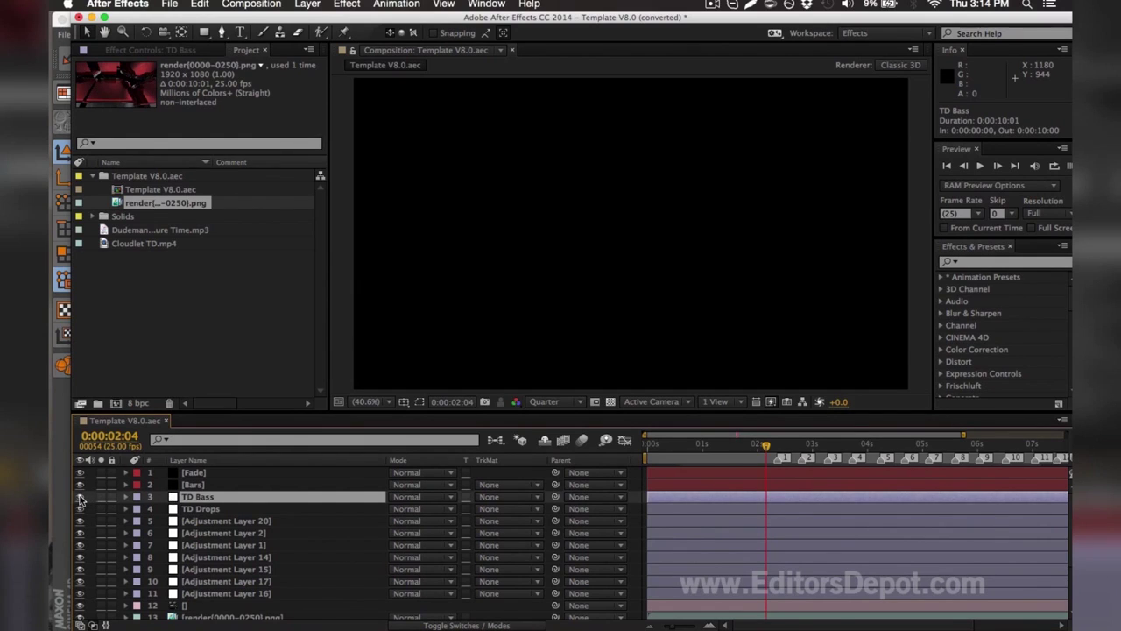
pyautogui.click(212, 595)
pyautogui.keyDown('shift'); pyautogui.click(200, 523); pyautogui.keyUp('shift')
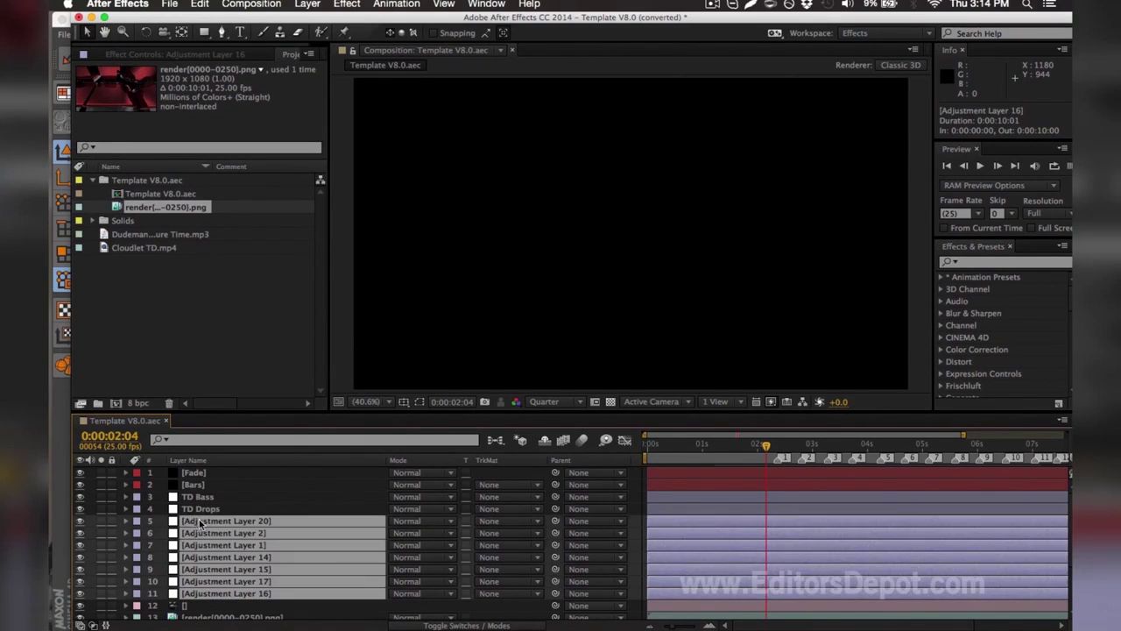
# - Hide the seven adjustment layers, then switch them back on to restore the blur and pink glow
pyautogui.click(80, 522)
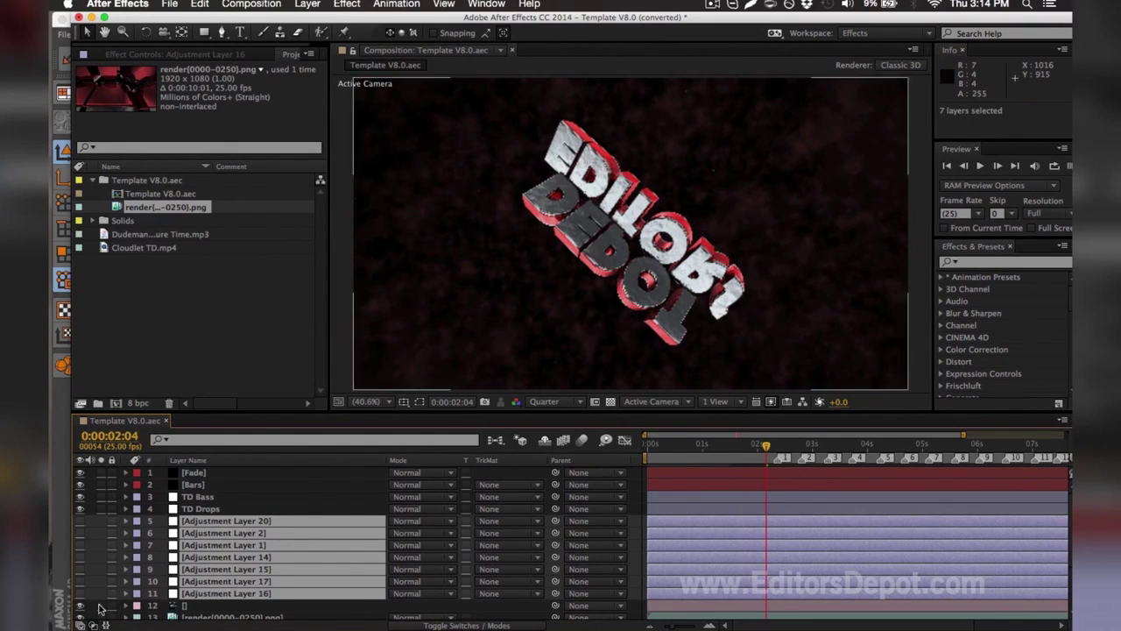
pyautogui.press('super+shift+a')
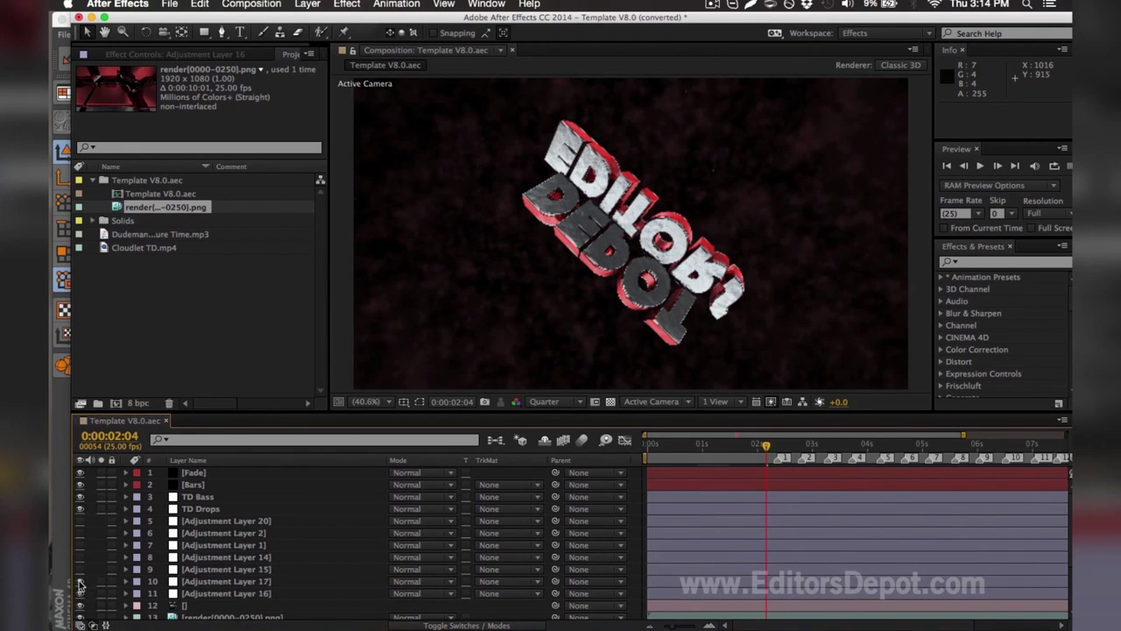
pyautogui.moveTo(79, 593); pyautogui.dragTo(78, 570)
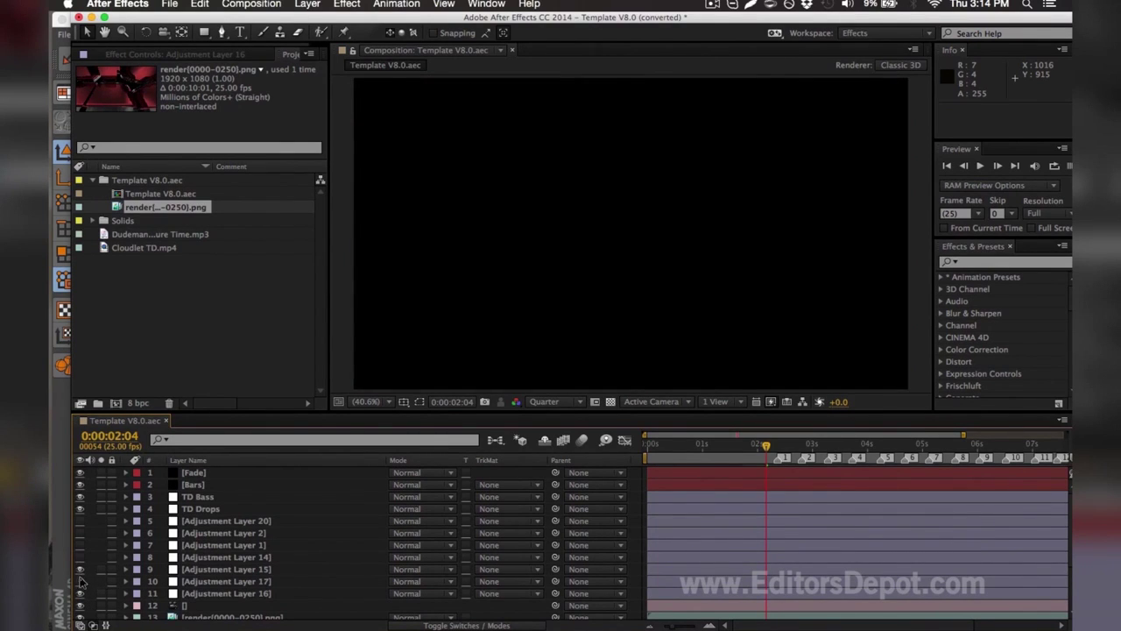
pyautogui.moveTo(79, 585); pyautogui.dragTo(79, 534)
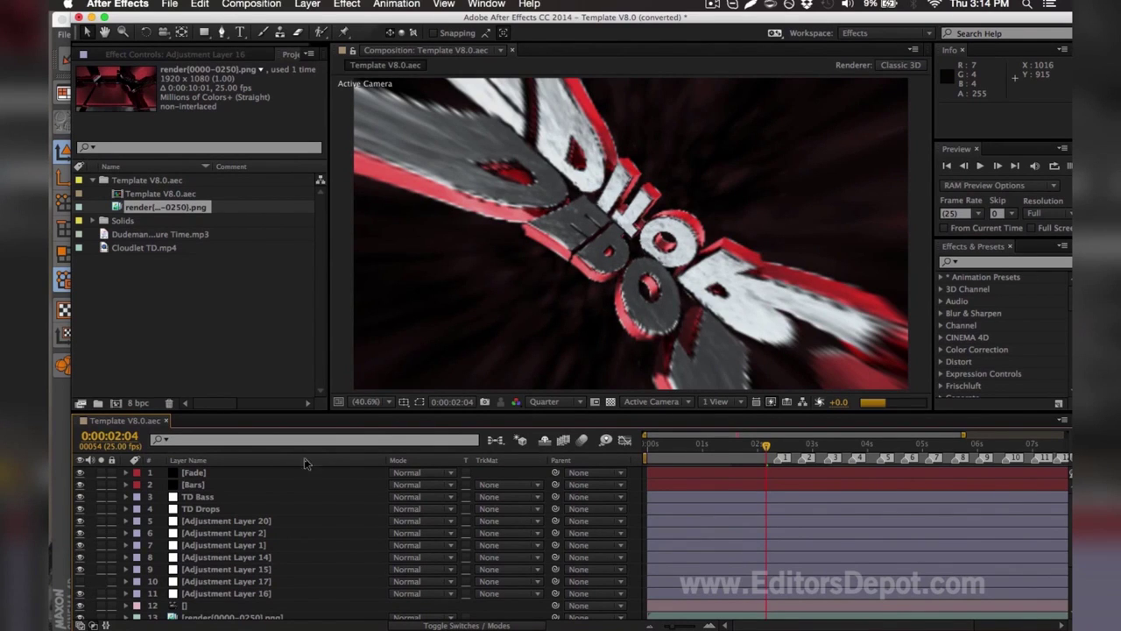
pyautogui.moveTo(804, 437)
pyautogui.mouseDown()
pyautogui.moveTo(838, 441)
pyautogui.moveTo(815, 440)
pyautogui.mouseUp()
# - Move the playhead to 0:00:03:08 and add Template V8.0.aec to the Media Encoder queue
pyautogui.click(213, 580)
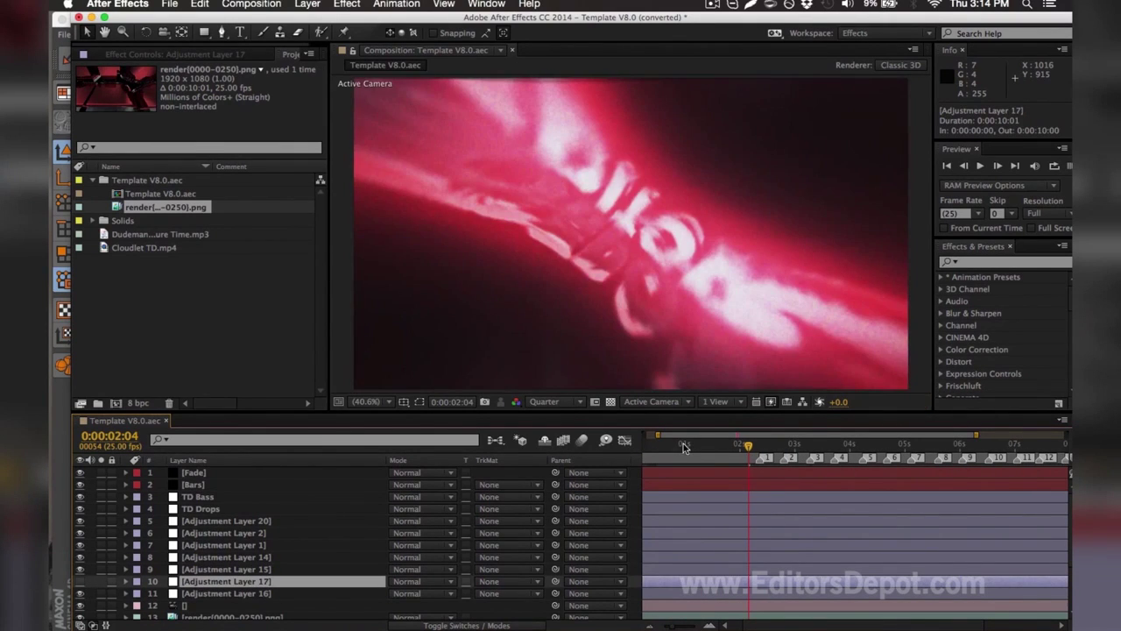
pyautogui.click(813, 445)
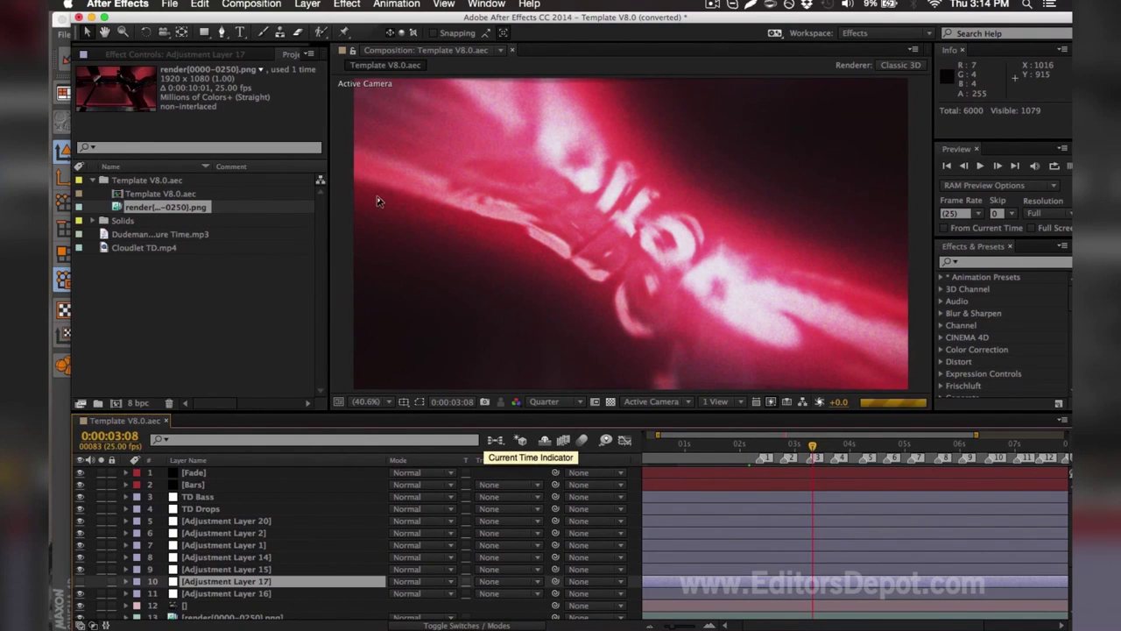
pyautogui.click(258, 5)
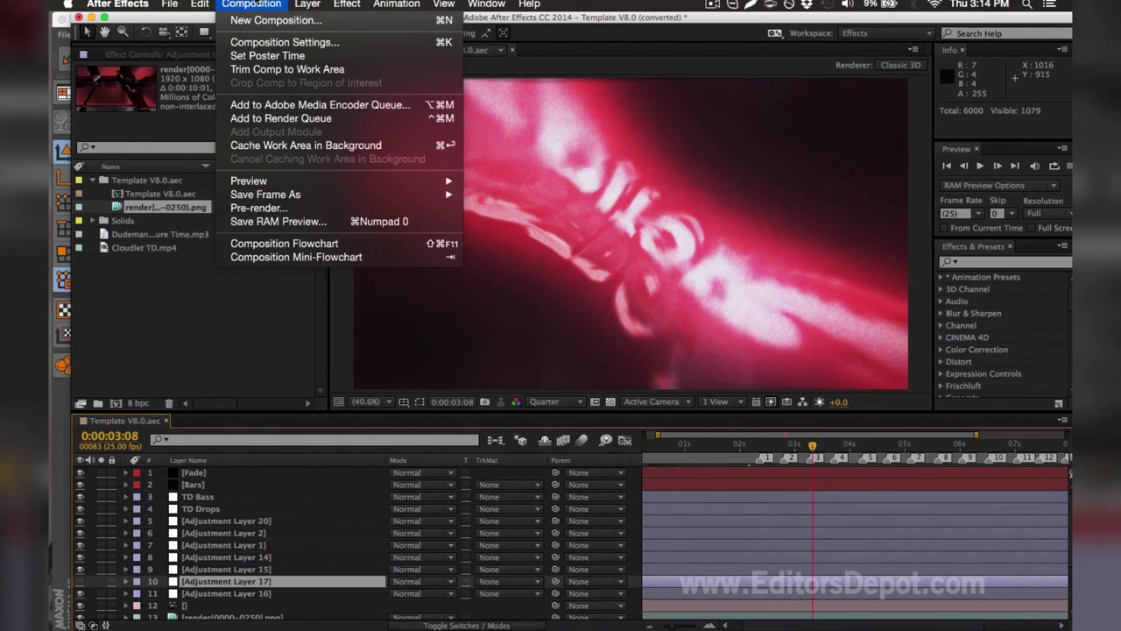
pyautogui.click(278, 106)
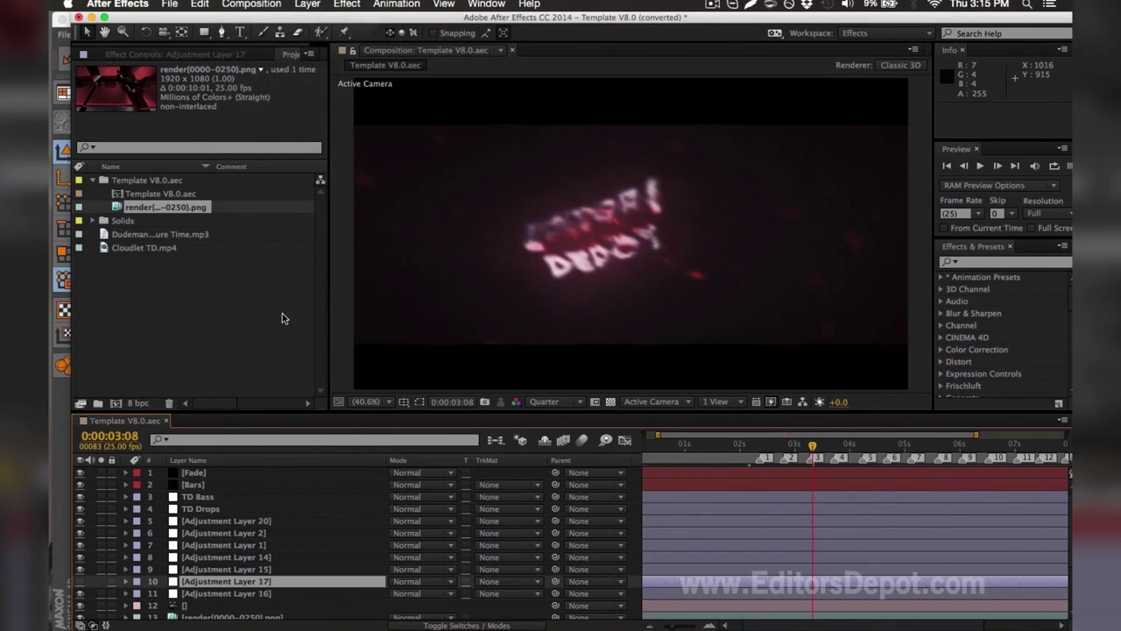